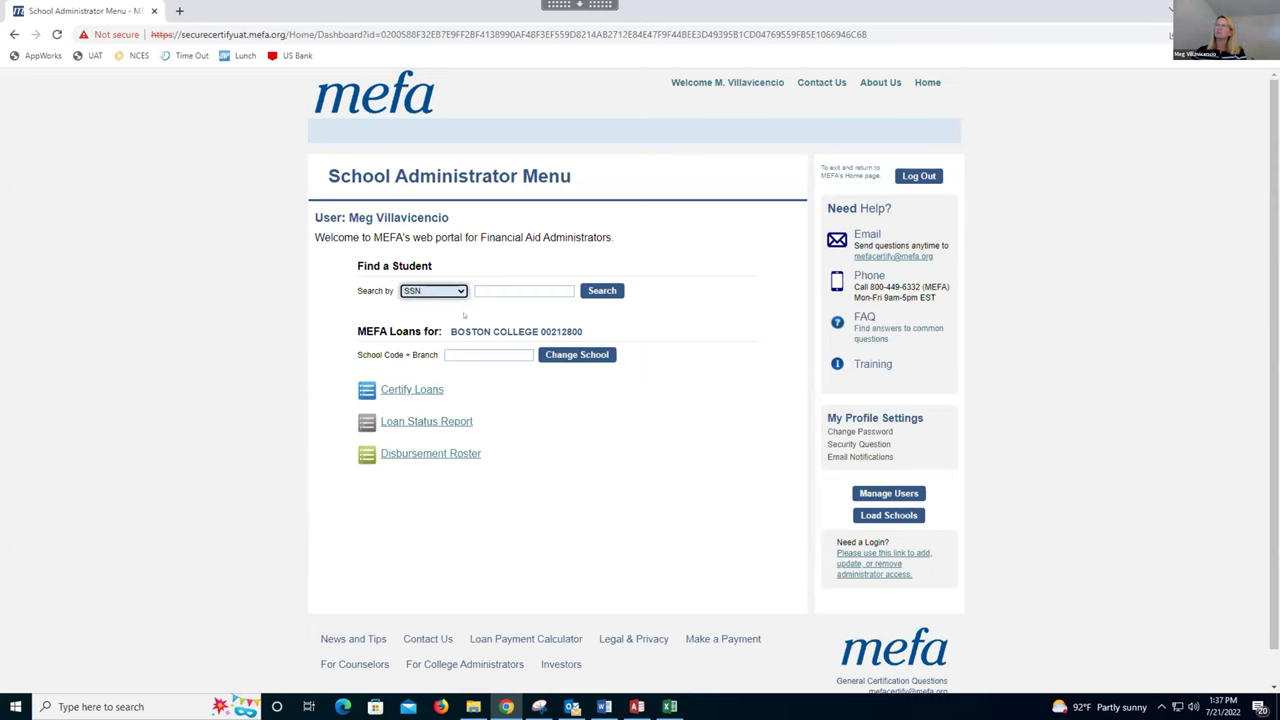
- List the Ready to Certify loans, showing the single $25,000 graduate loan, leaving Certify unchecked
left_click(461, 291)
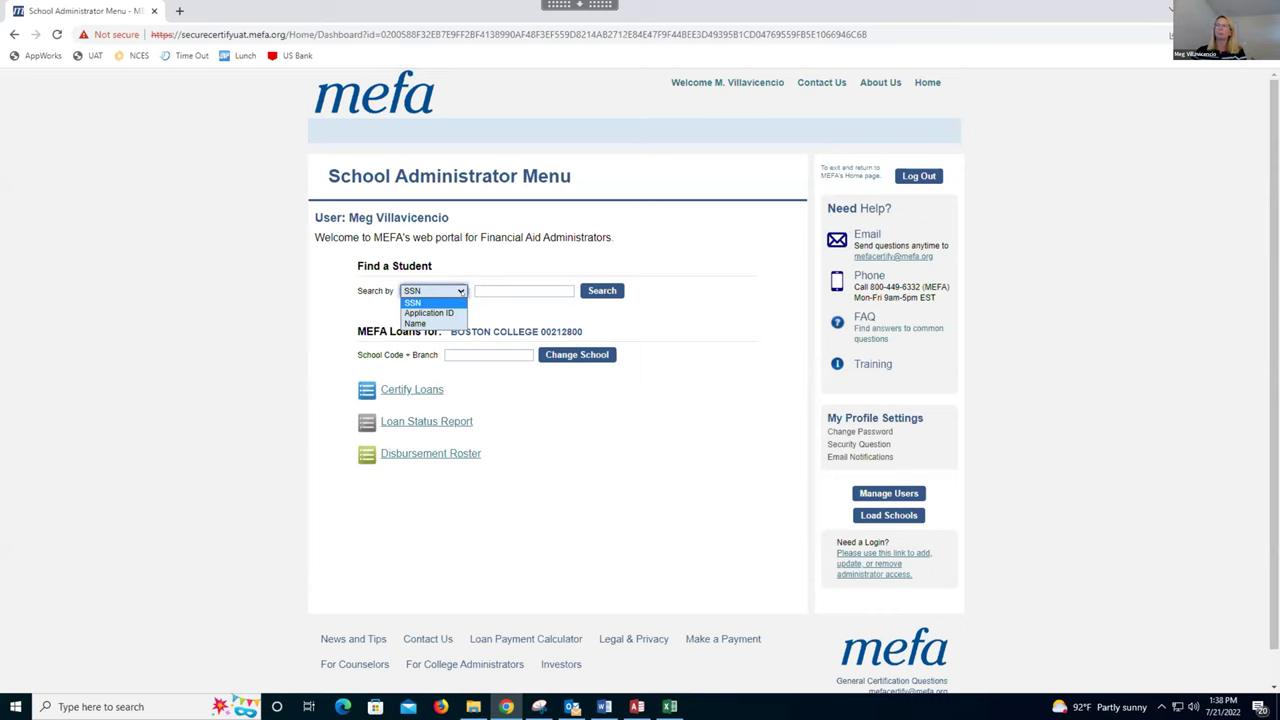
left_click(496, 303)
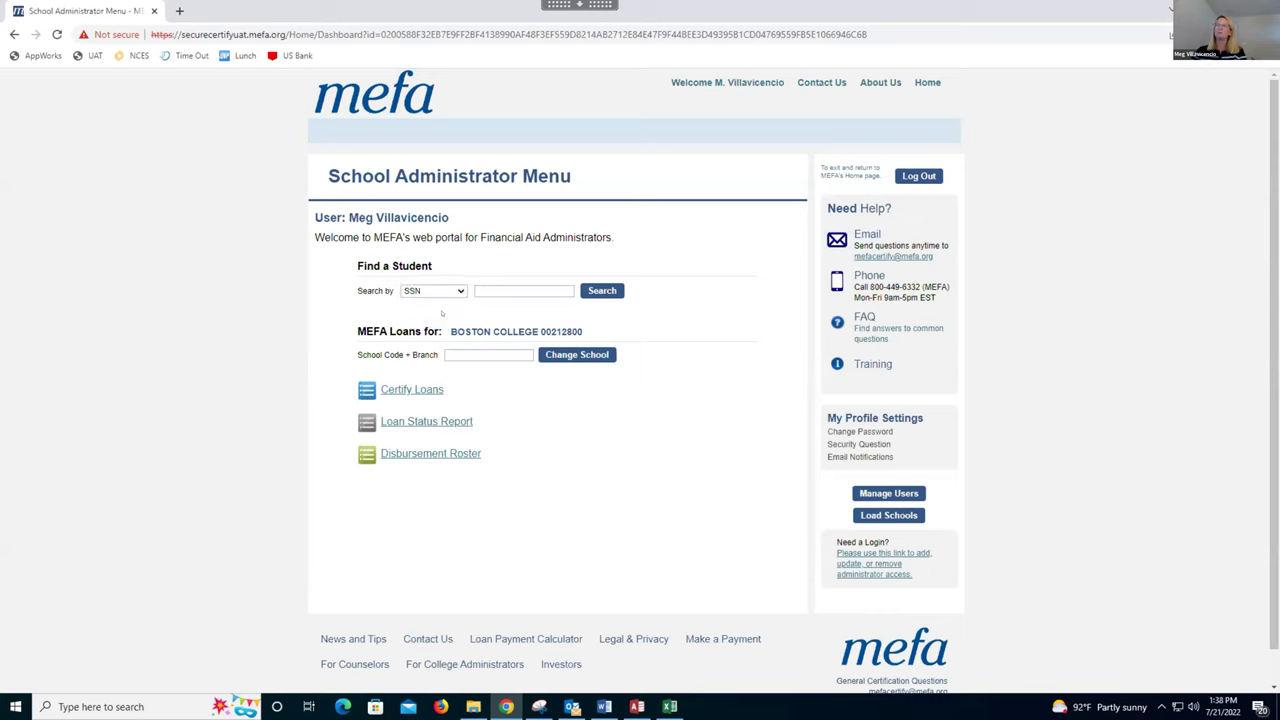
left_click(430, 391)
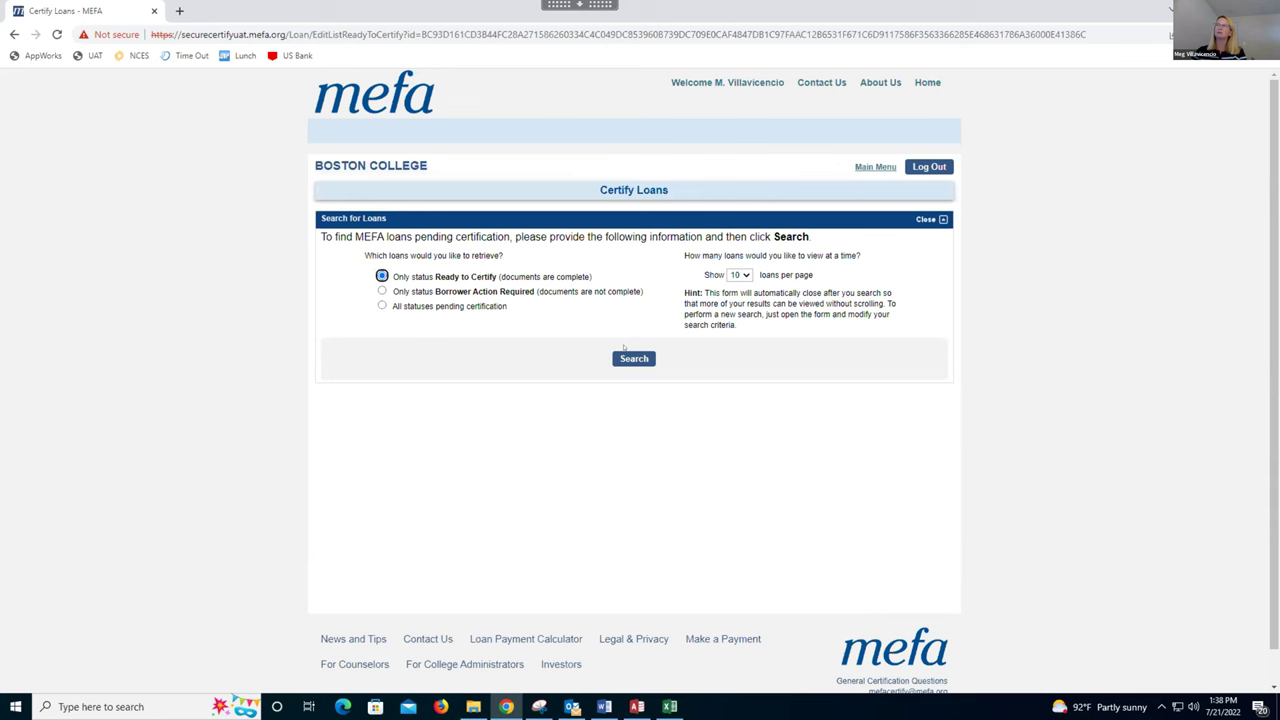
left_click(640, 356)
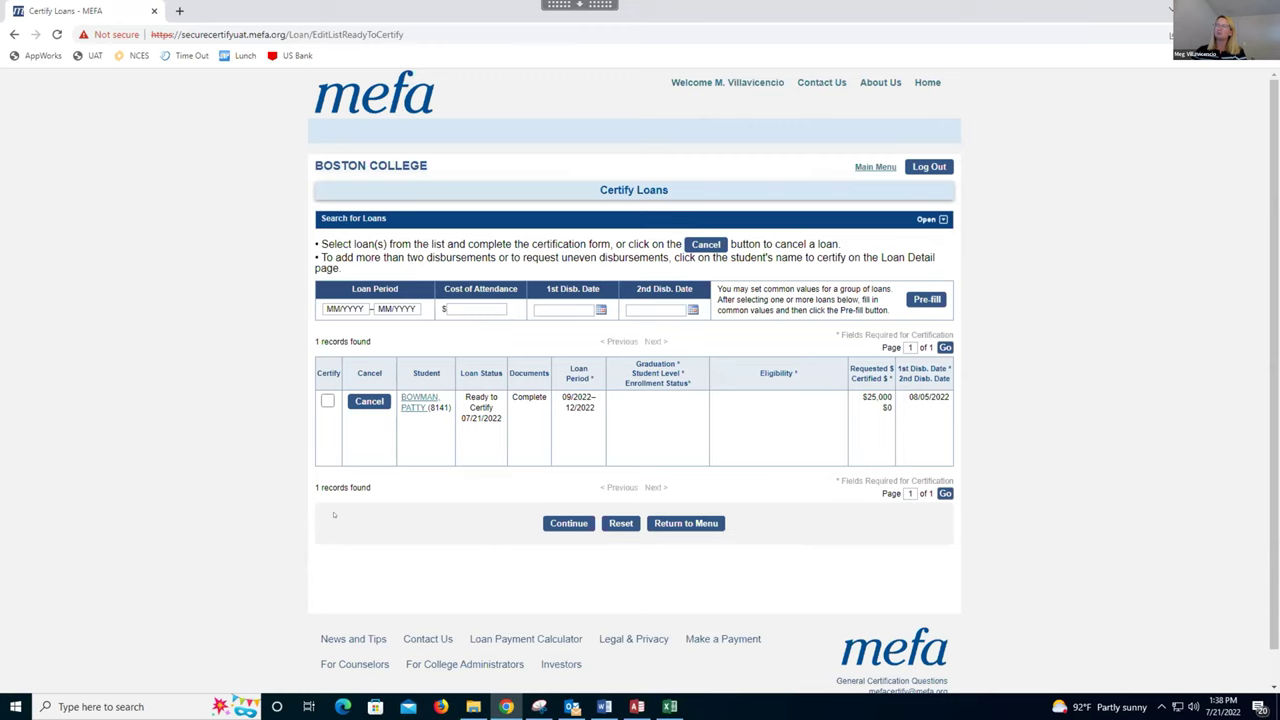
left_click(326, 401)
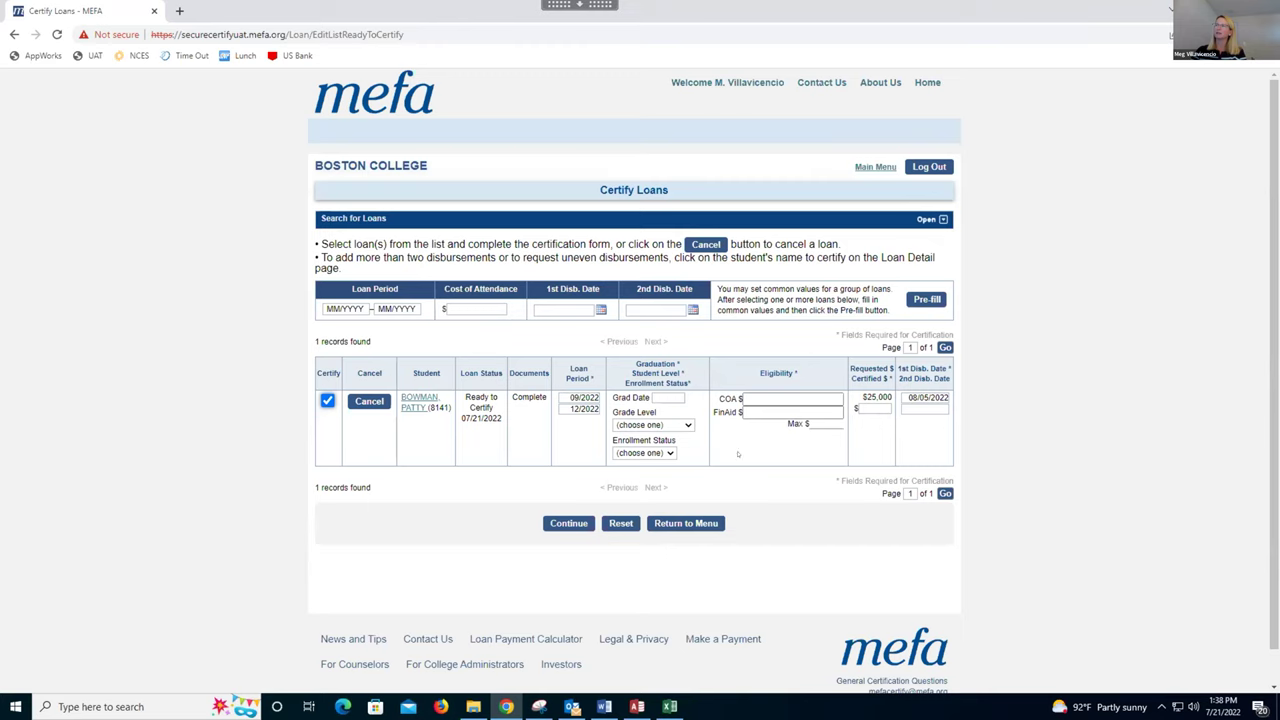
left_click(327, 401)
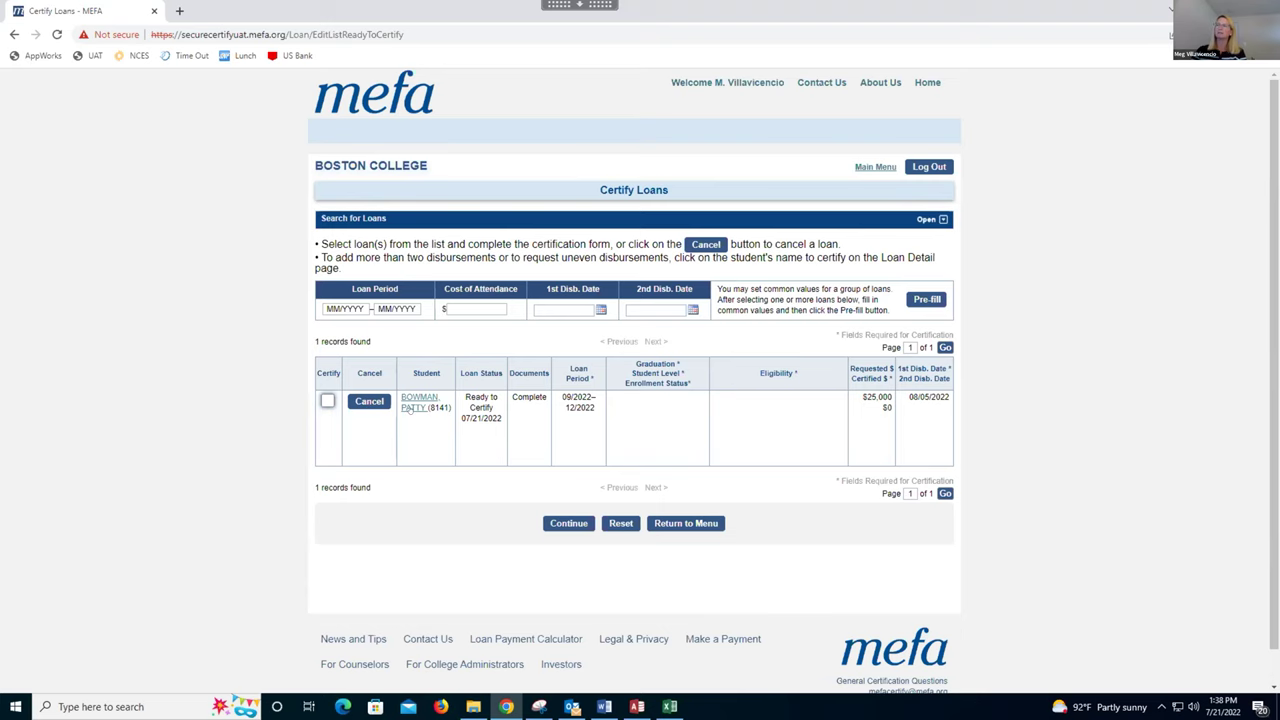
- Open the student's Loan Detail and expand the Student section showing program Grad Interest Only
left_click(409, 408)
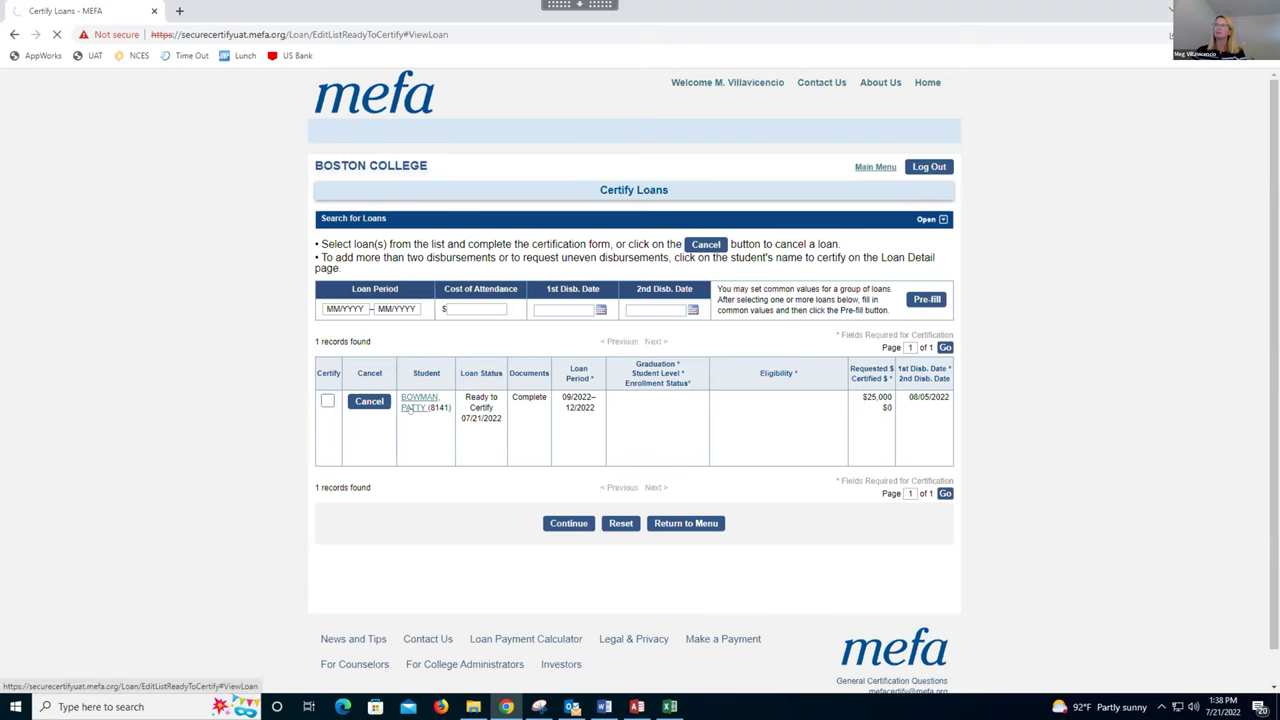
scroll(310, 497, "up", 1)
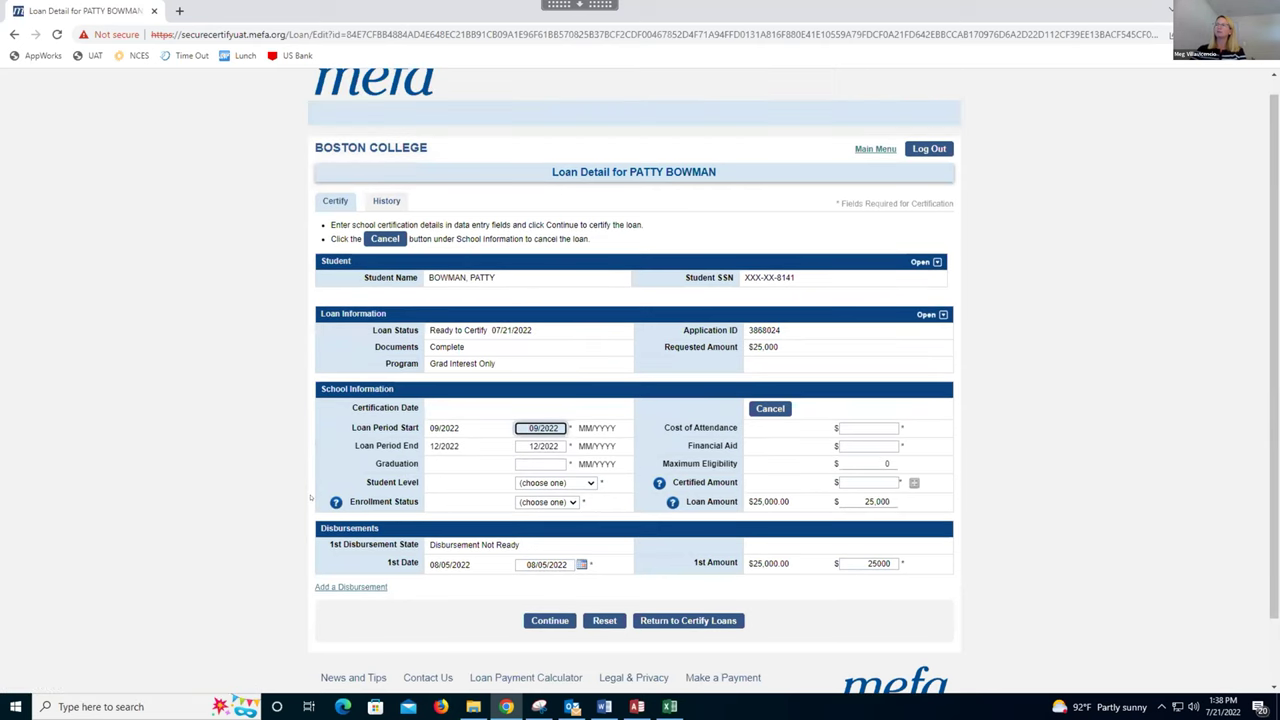
left_click(935, 261)
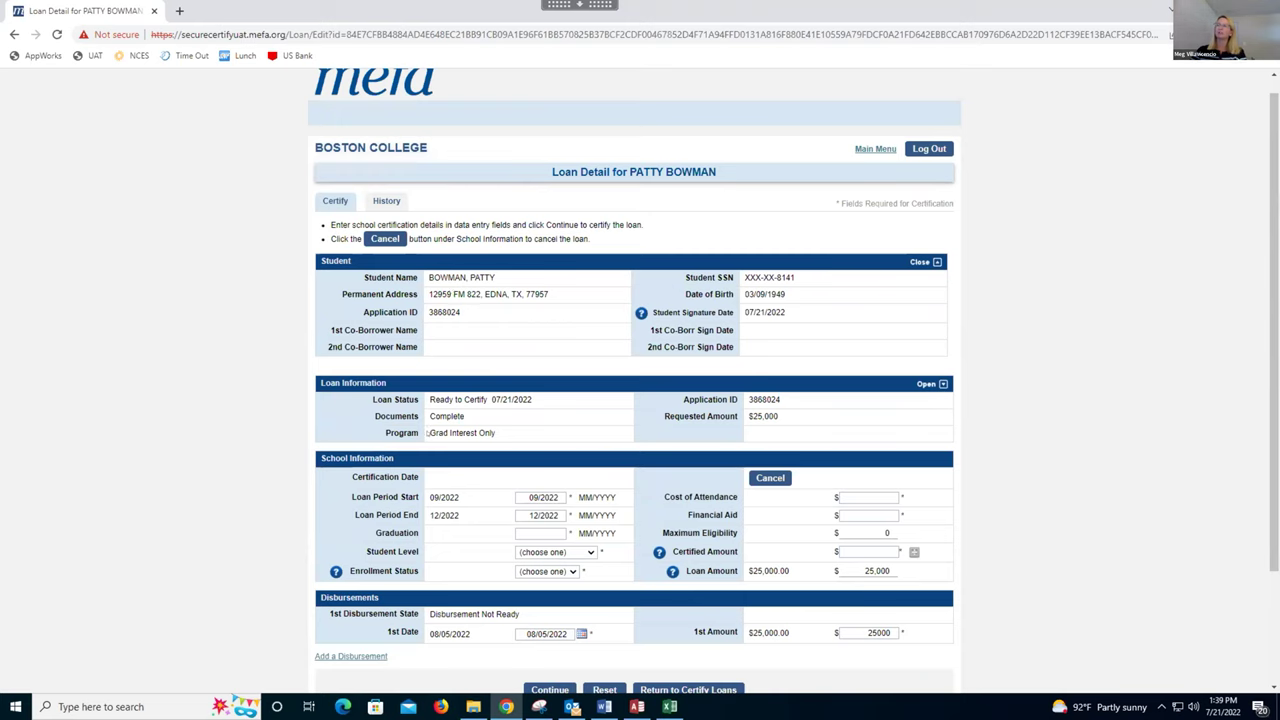
triple_click(479, 432)
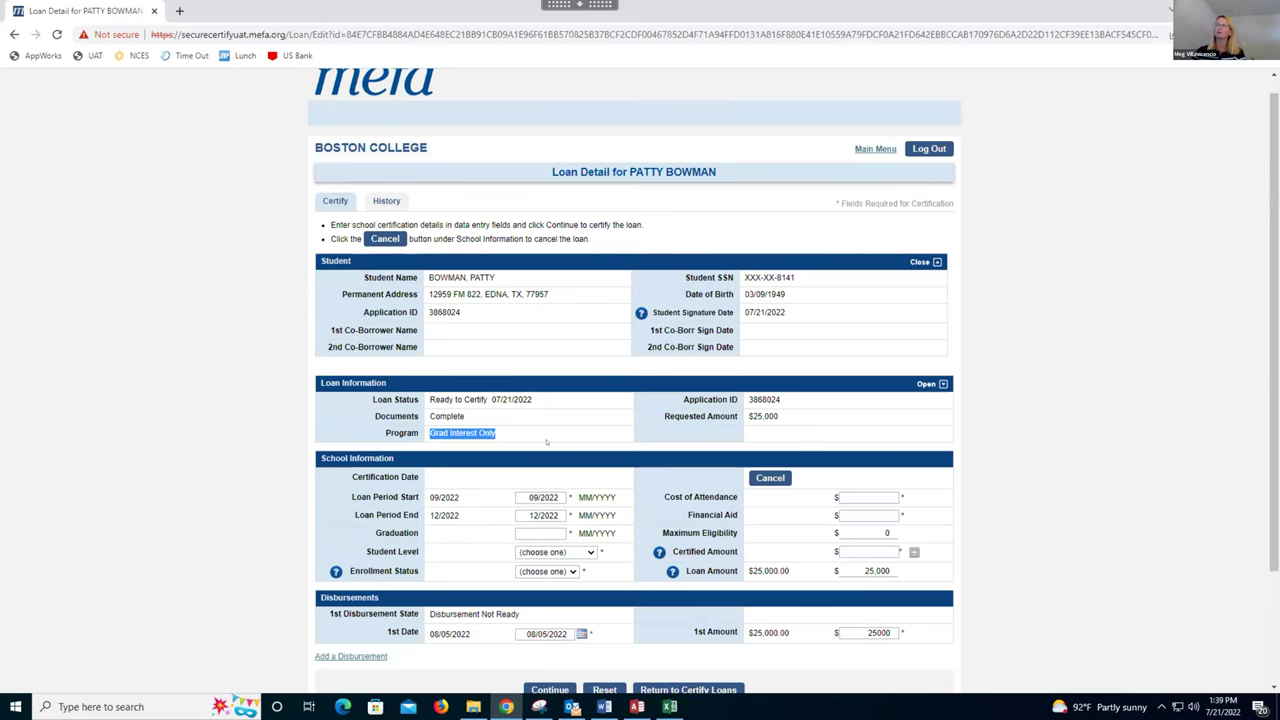
scroll(410, 625, "down", 2)
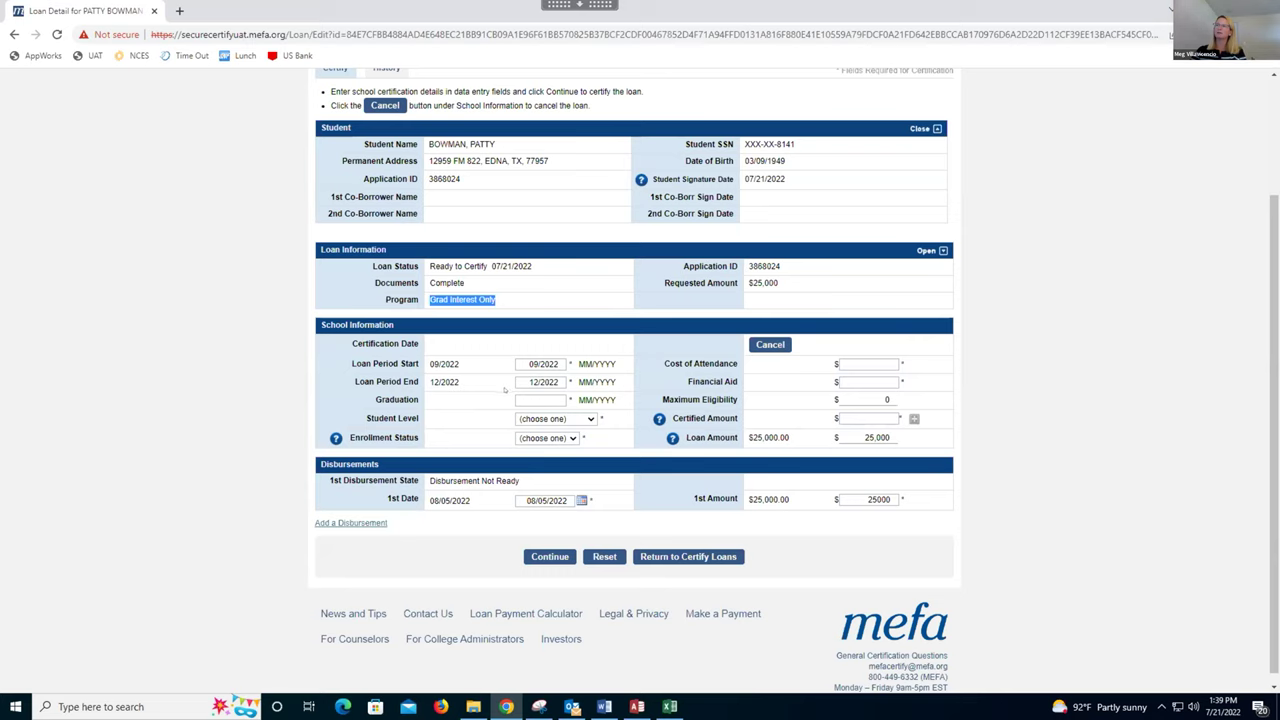
- Enter graduation date 05/2024, student level Grad 1st Year and enrollment status Full Time
left_click(528, 398)
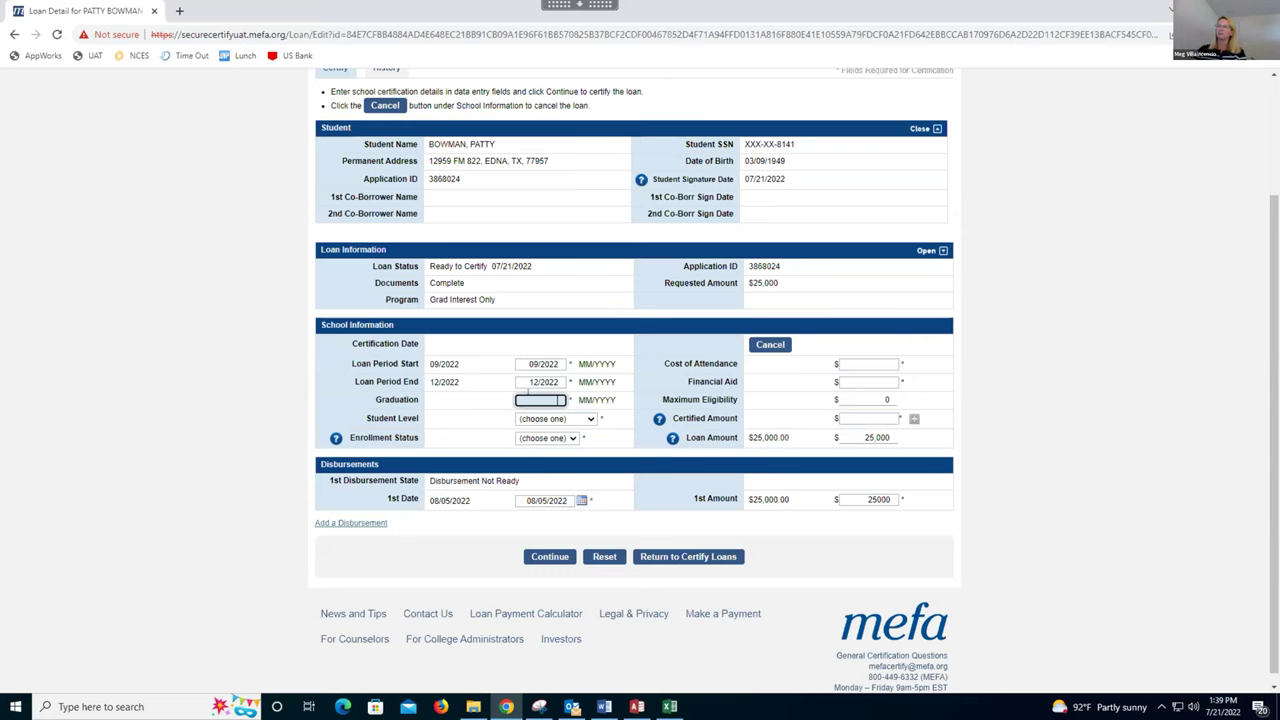
type("05/2024")
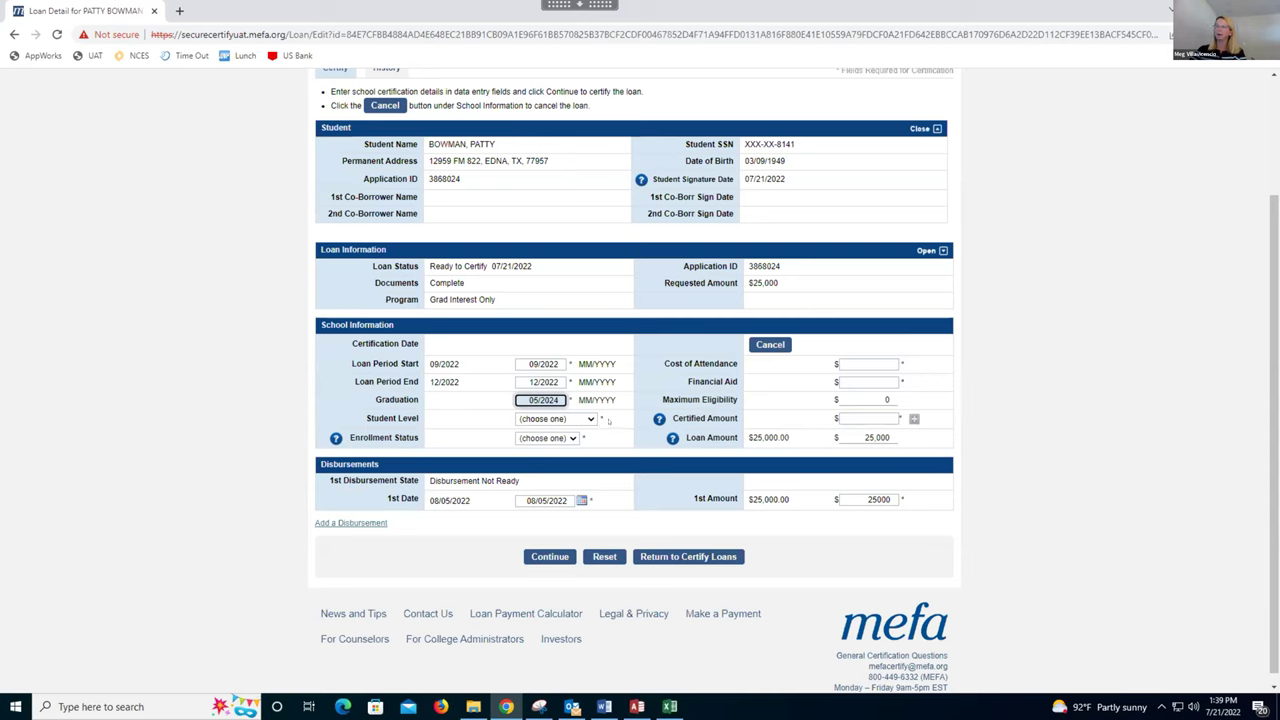
left_click(590, 419)
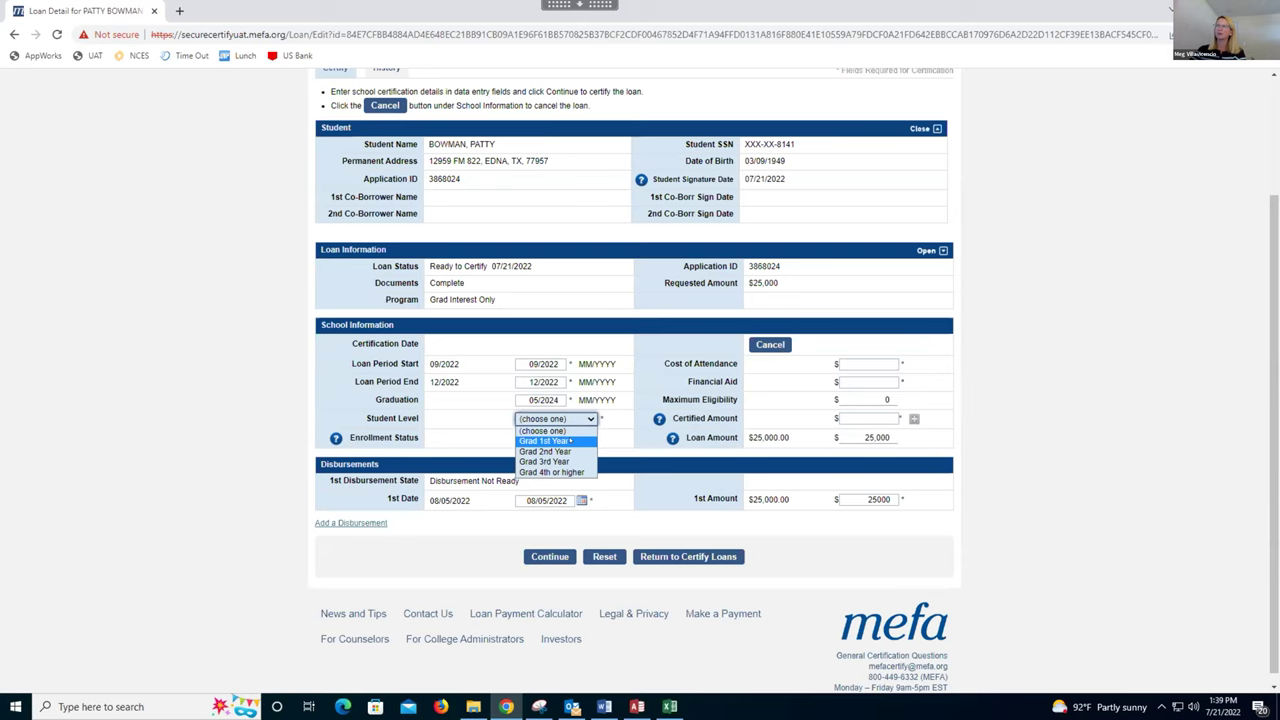
left_click(570, 441)
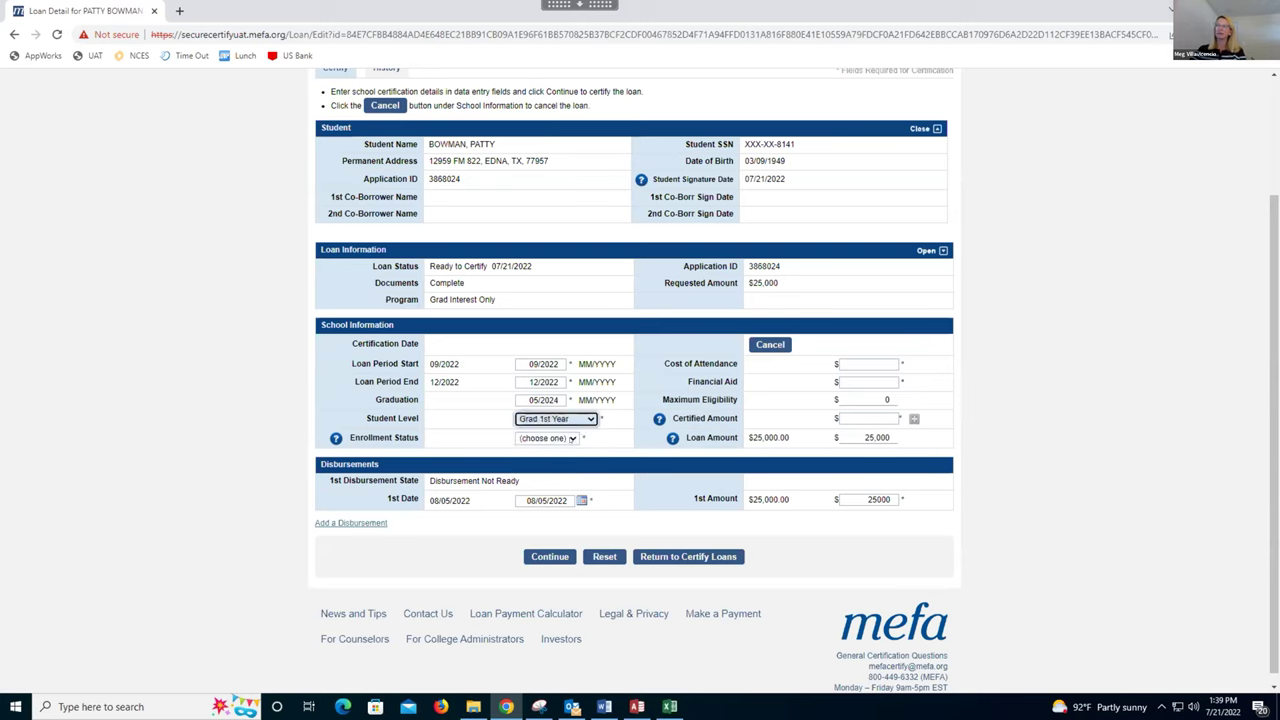
left_click(570, 438)
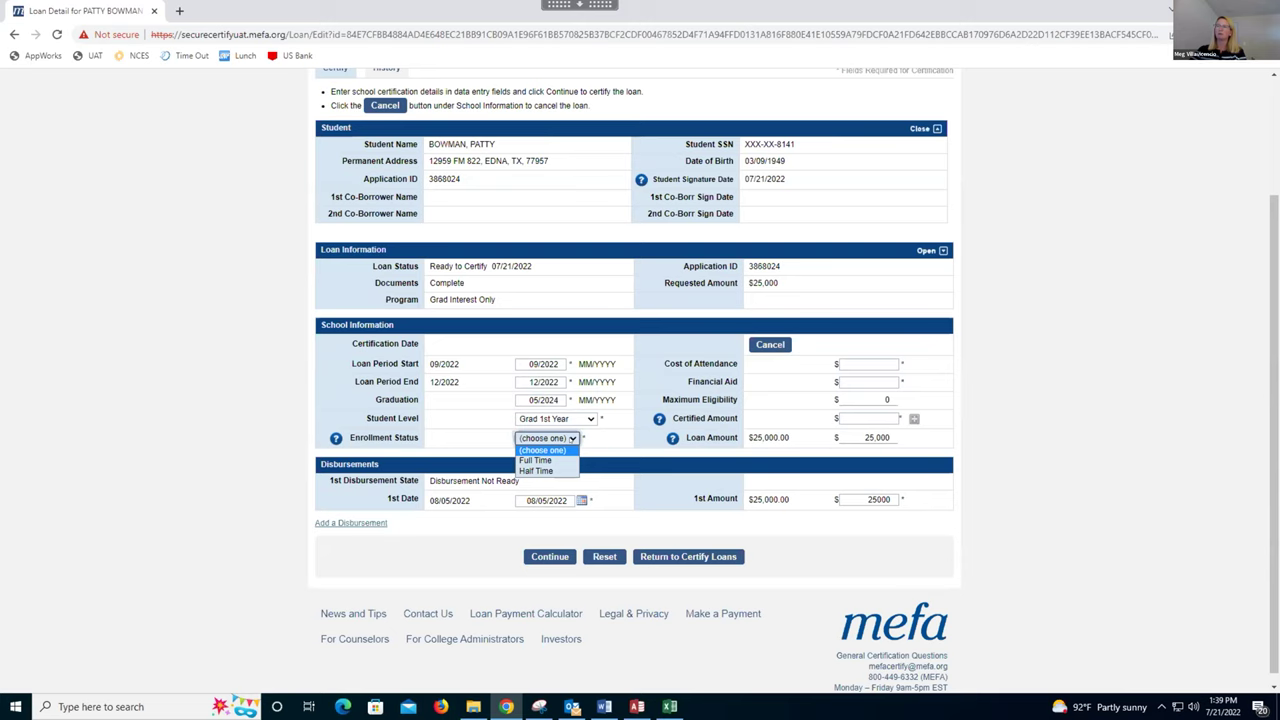
left_click(540, 460)
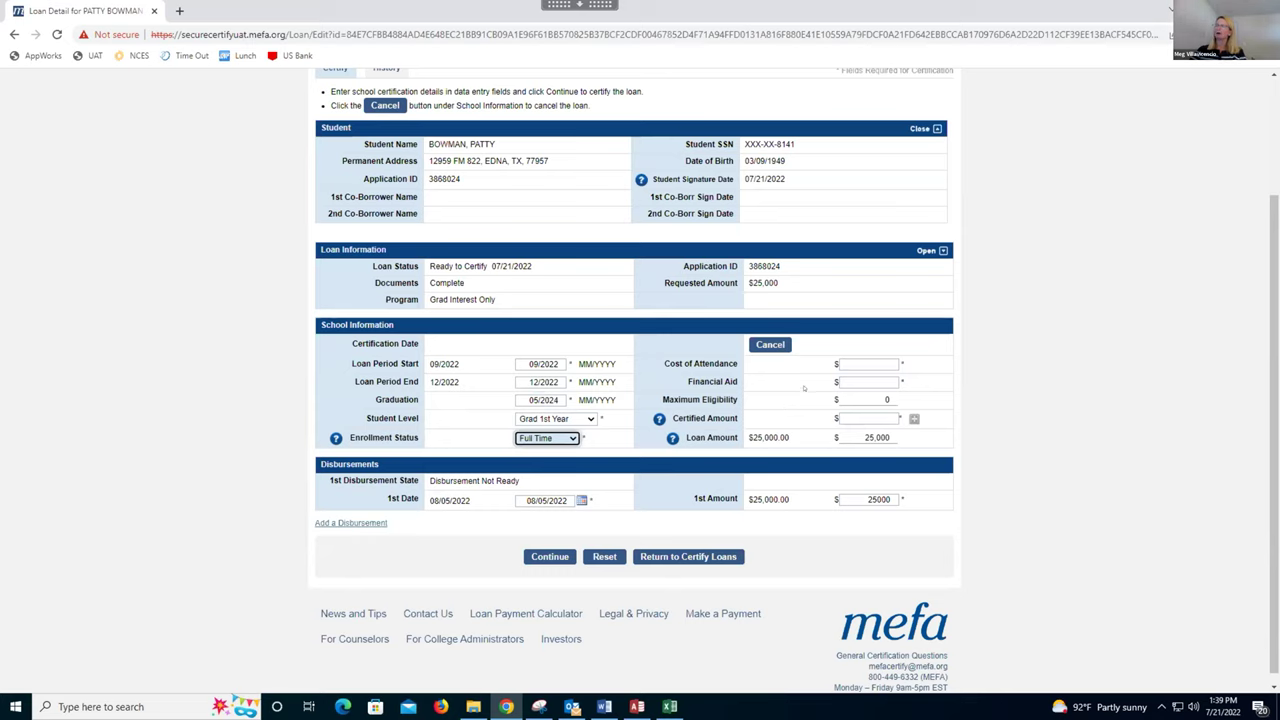
- Enter cost of attendance 52000 and financial aid 2500 so the certified amount fills as 25000
left_click(858, 362)
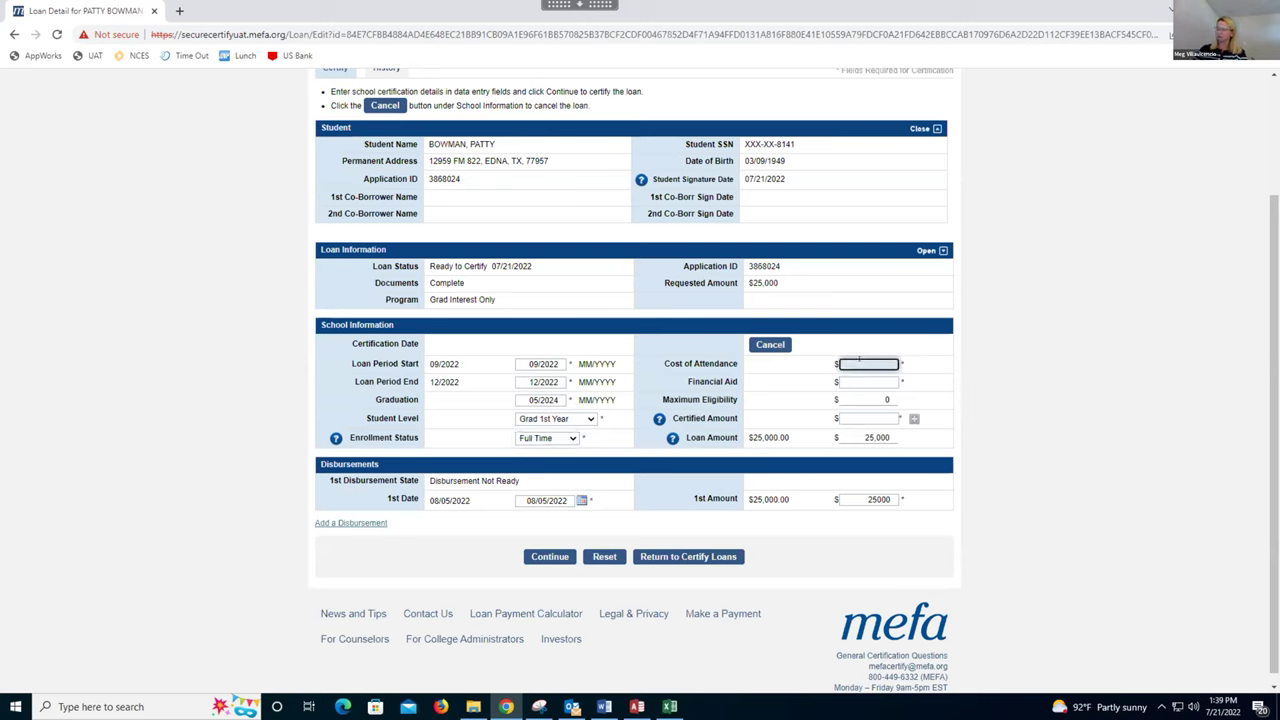
type("52000")
key("Tab")
type("2500")
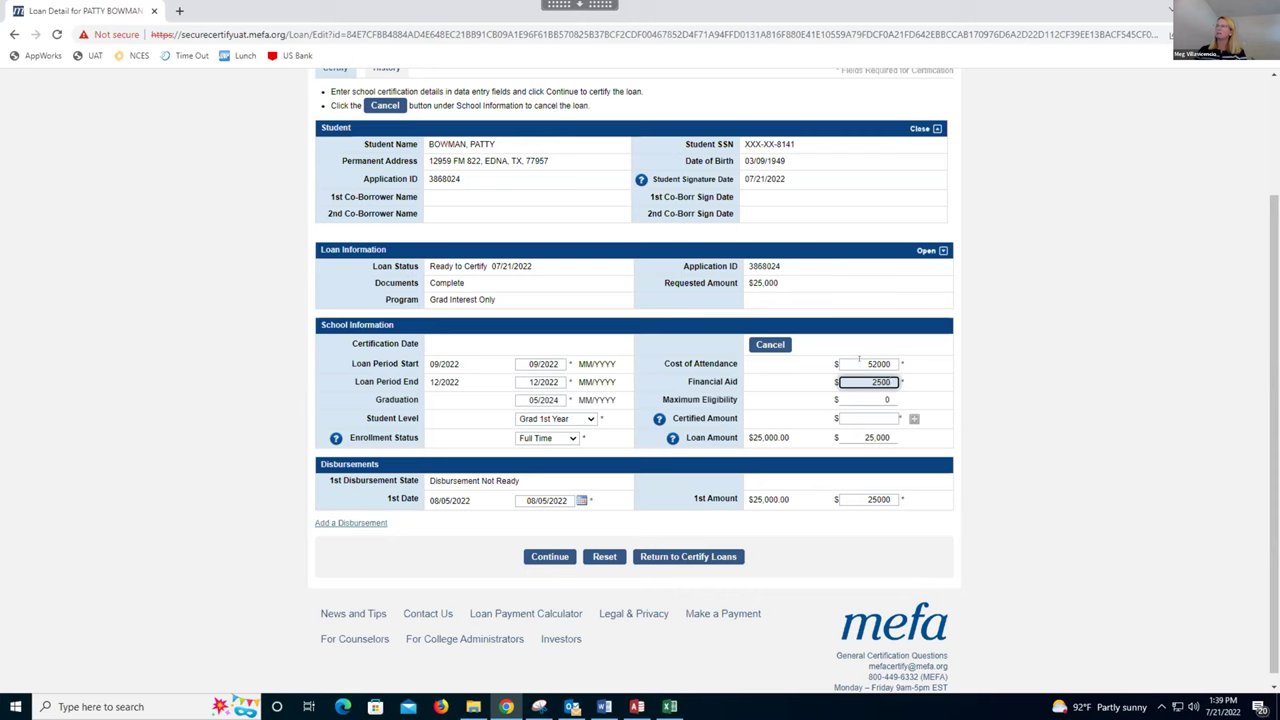
key("Tab")
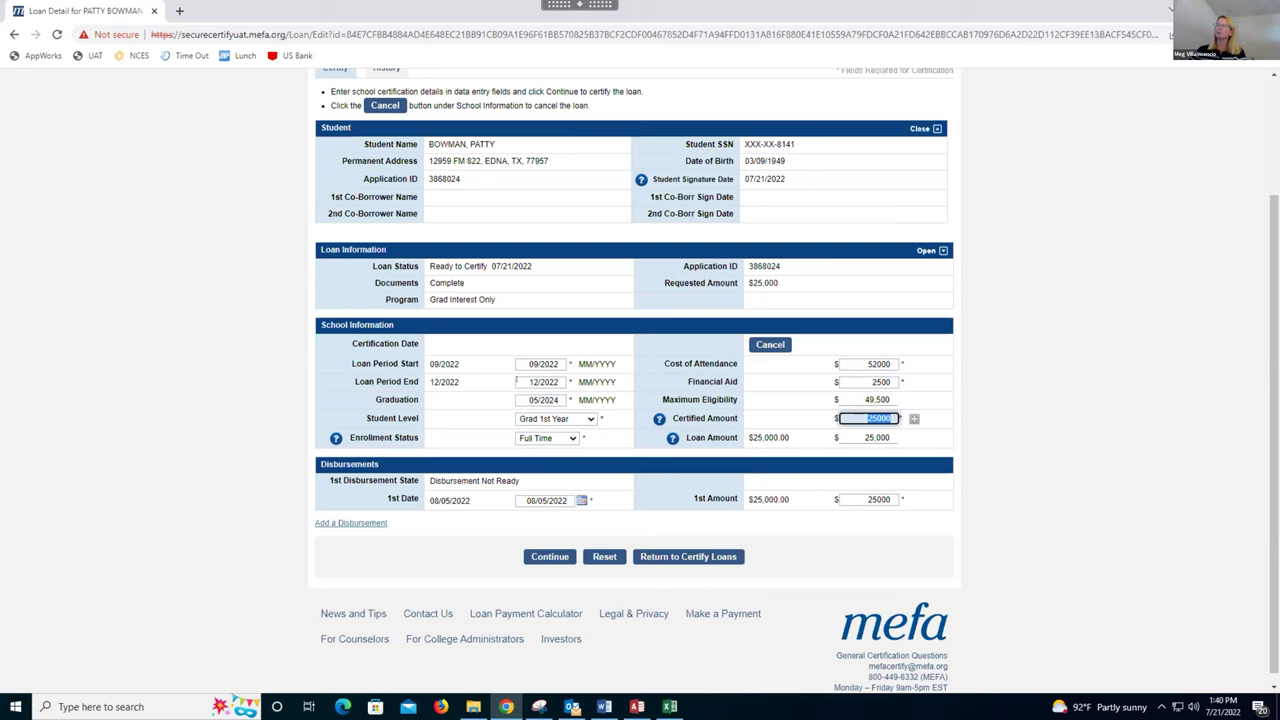
- Set the loan period end to 05/2023 and split the loan into two $12,500 disbursements
left_click(518, 381)
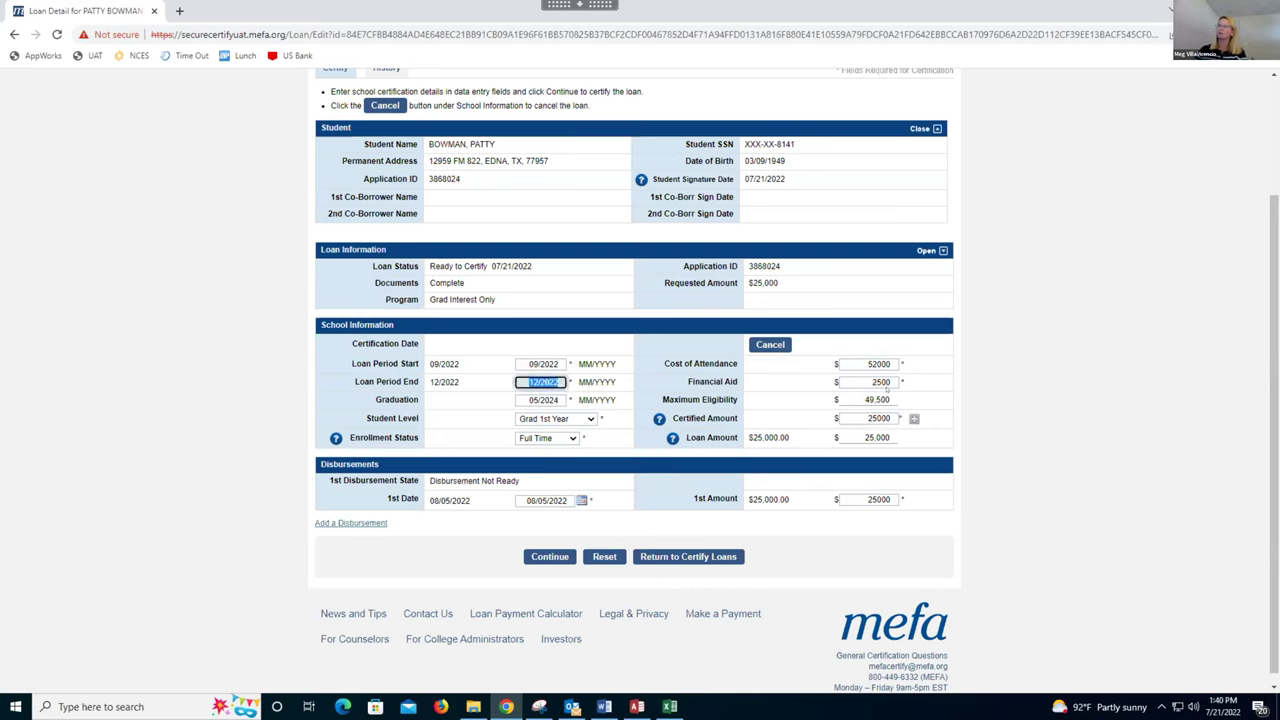
type("05/2023")
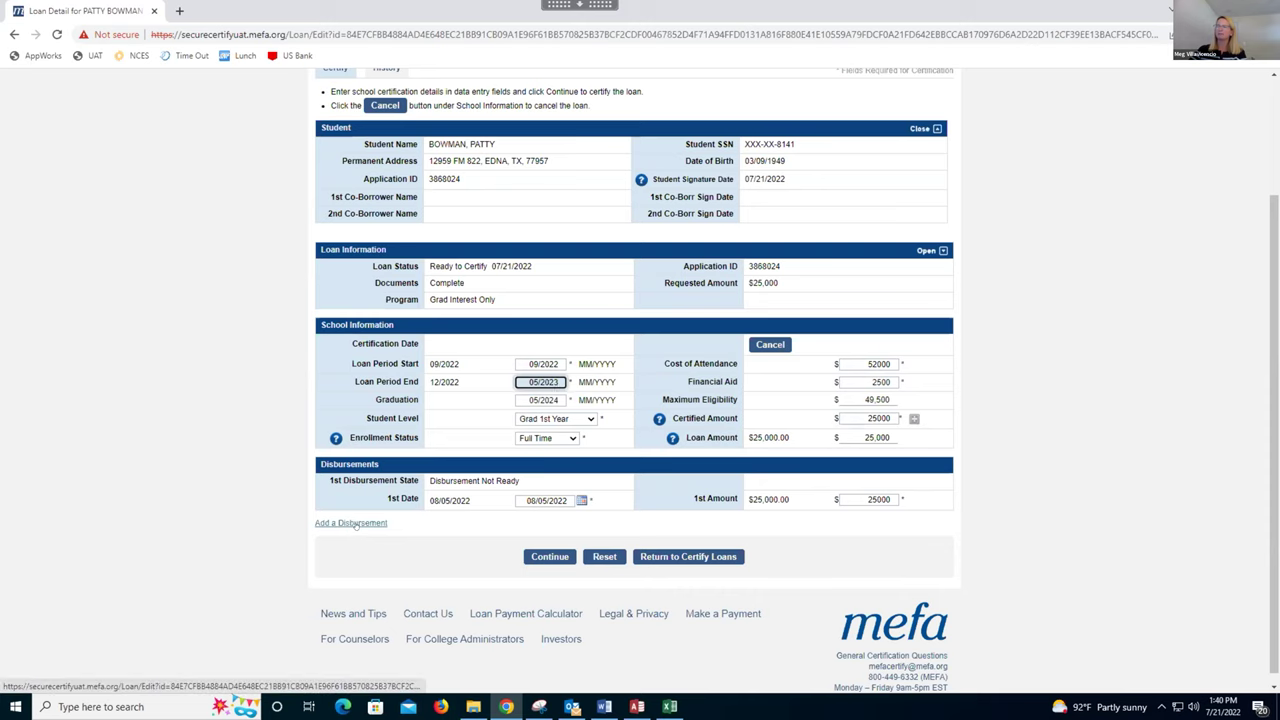
left_click(352, 523)
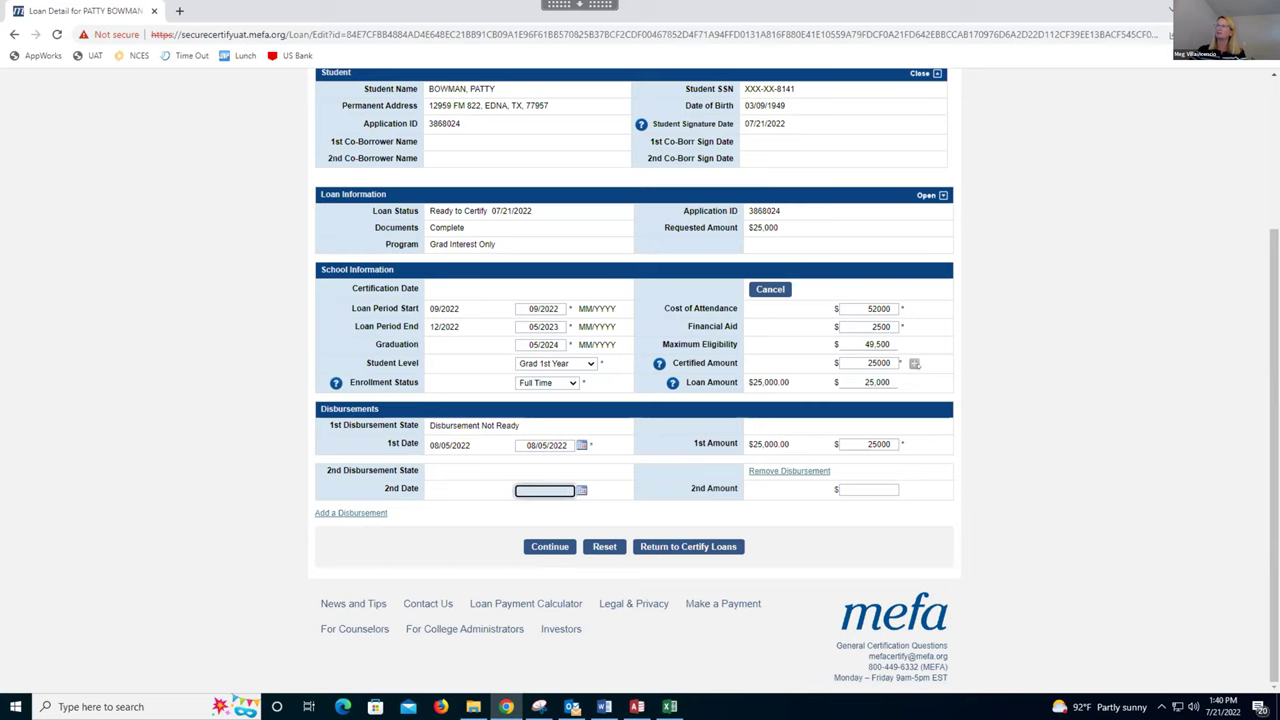
left_click(913, 363)
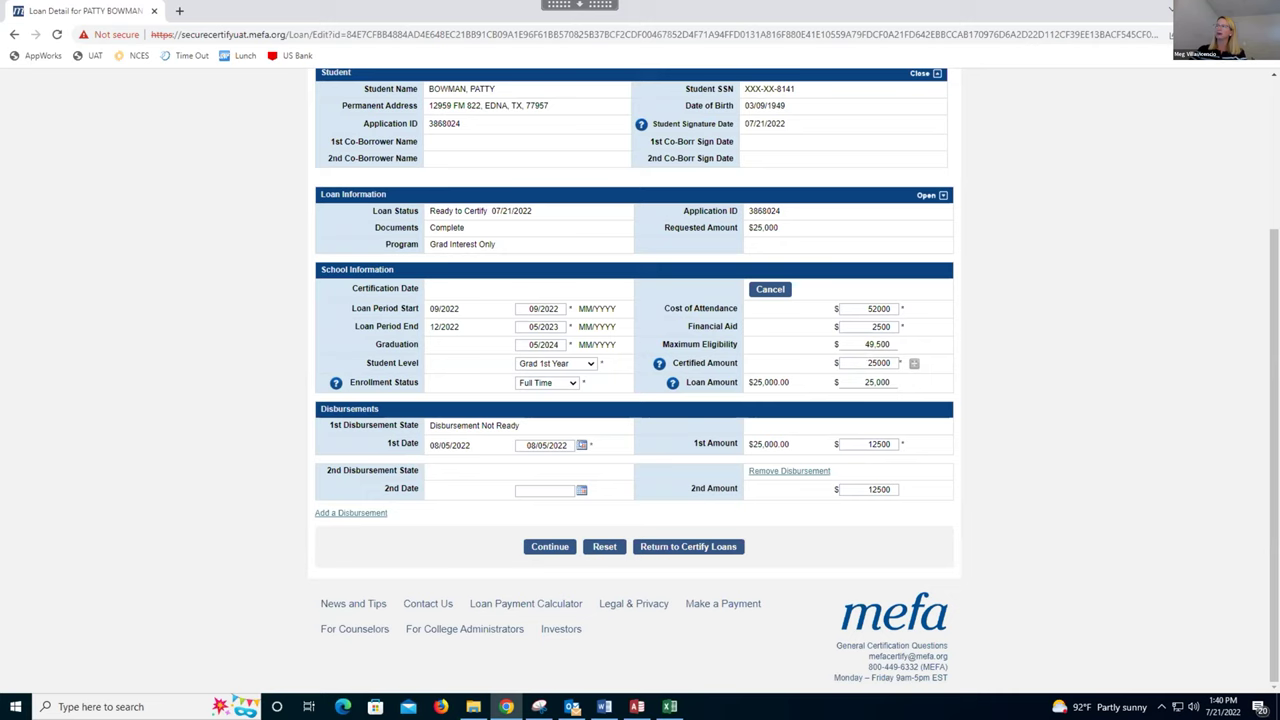
- Set the second disbursement date to 01/13/2023 and continue to the Certification Preview
left_click(546, 445)
key("Escape")
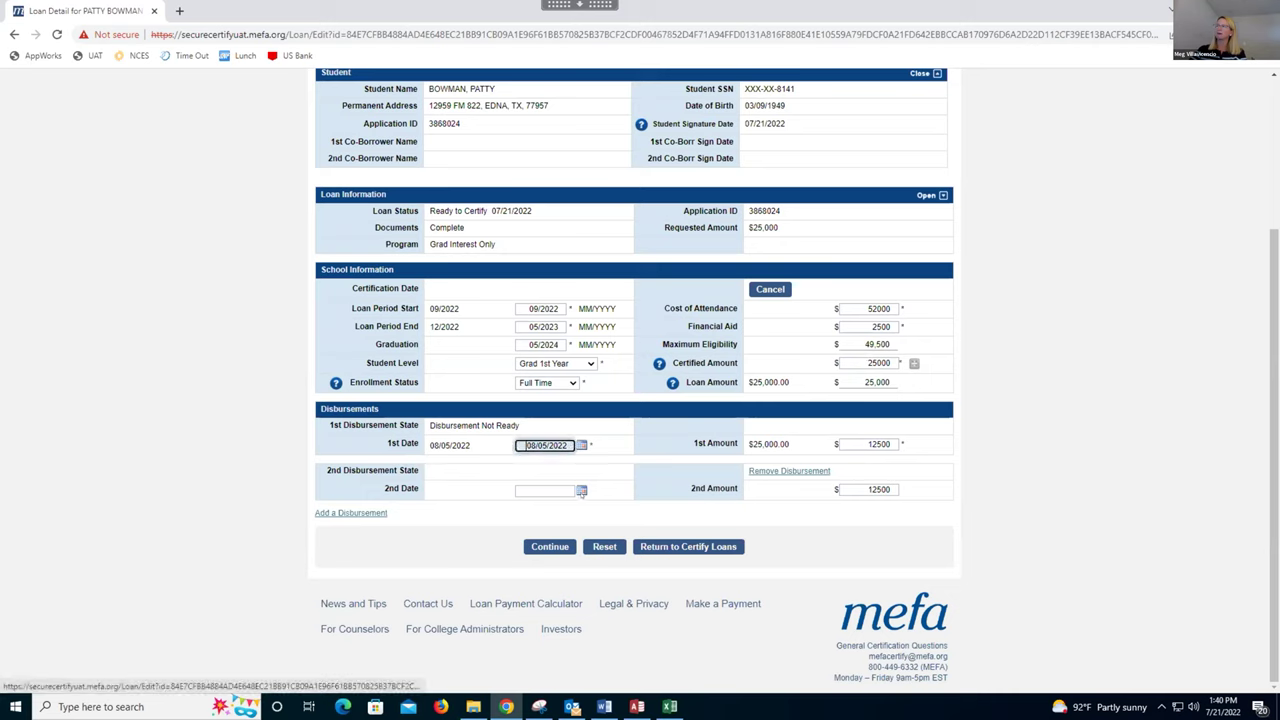
left_click(581, 490)
left_click(644, 508)
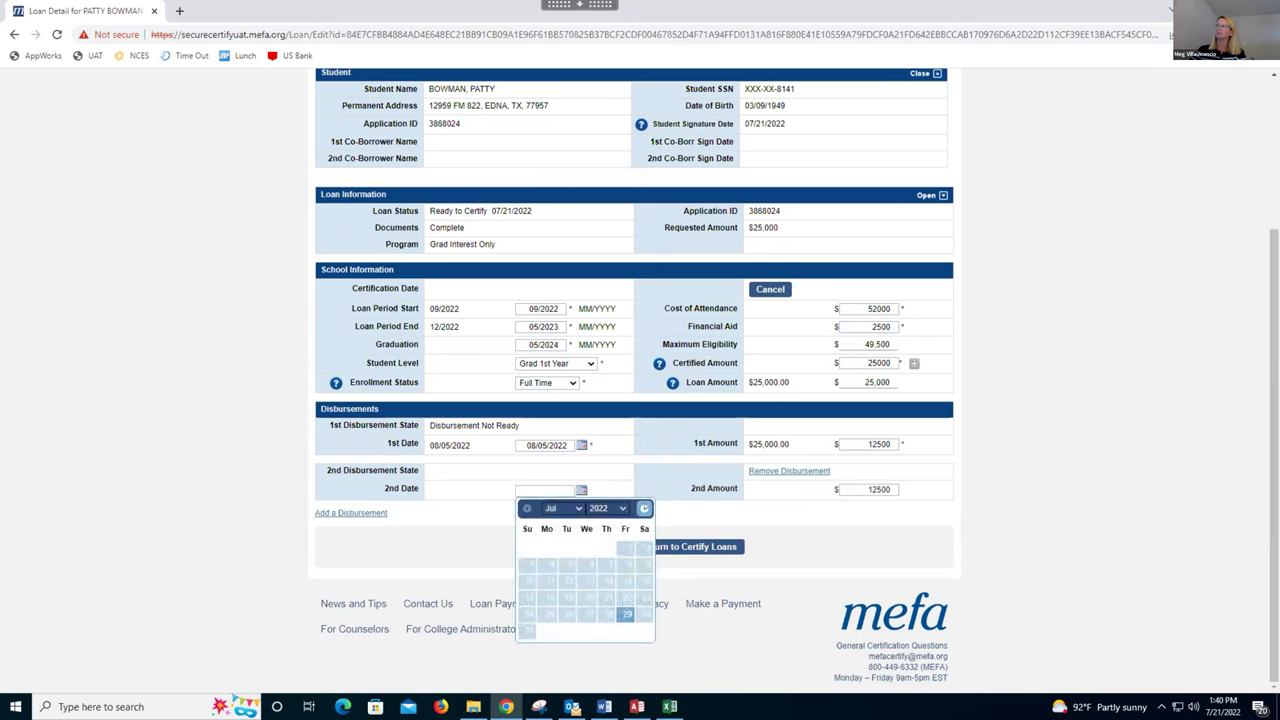
left_click(644, 508)
left_click(644, 508)
left_click(644, 508)
left_click(644, 508)
left_click(644, 508)
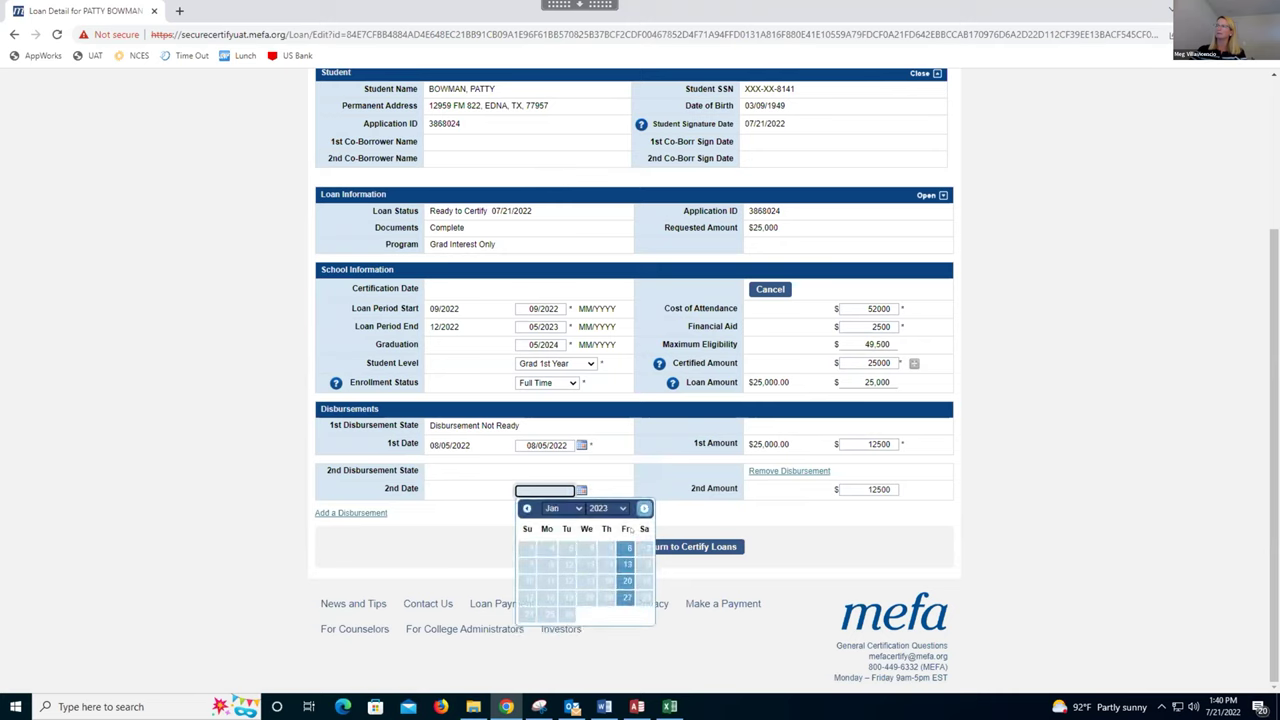
left_click(627, 564)
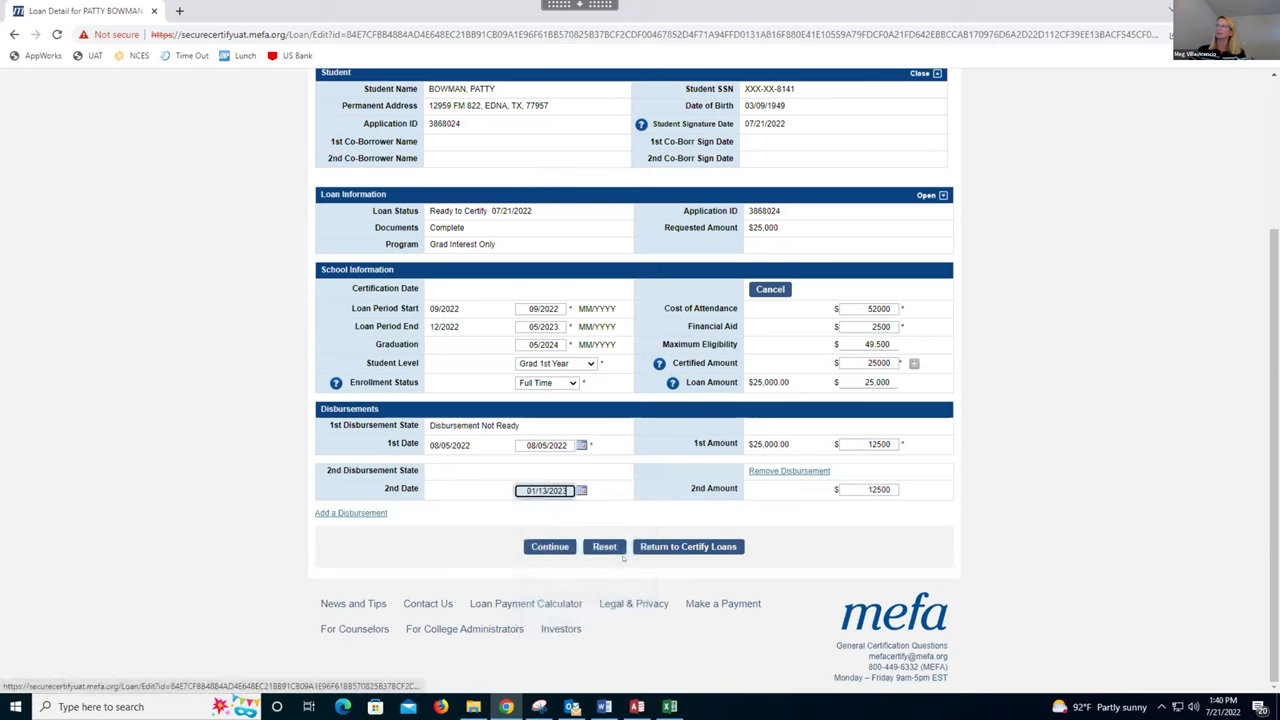
left_click(549, 547)
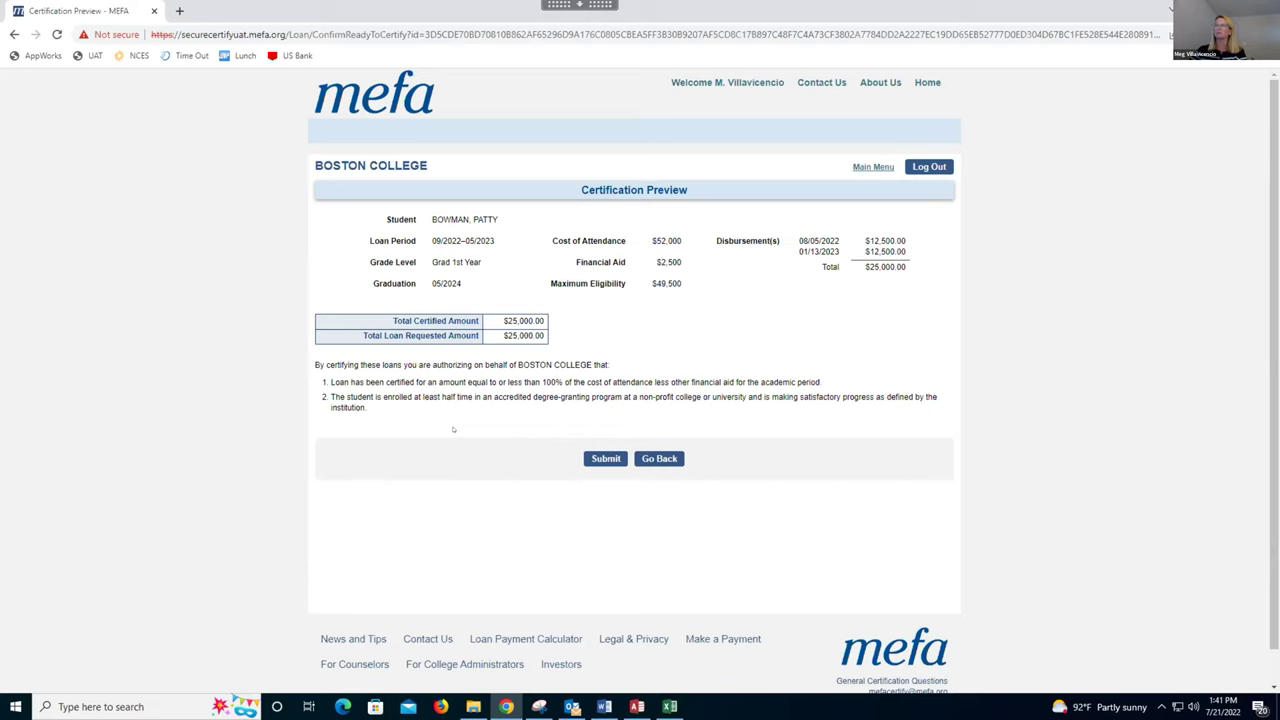
- Submit the $25,000 certification, then go via Loan Detail back to the School Administrator Menu
left_click(605, 457)
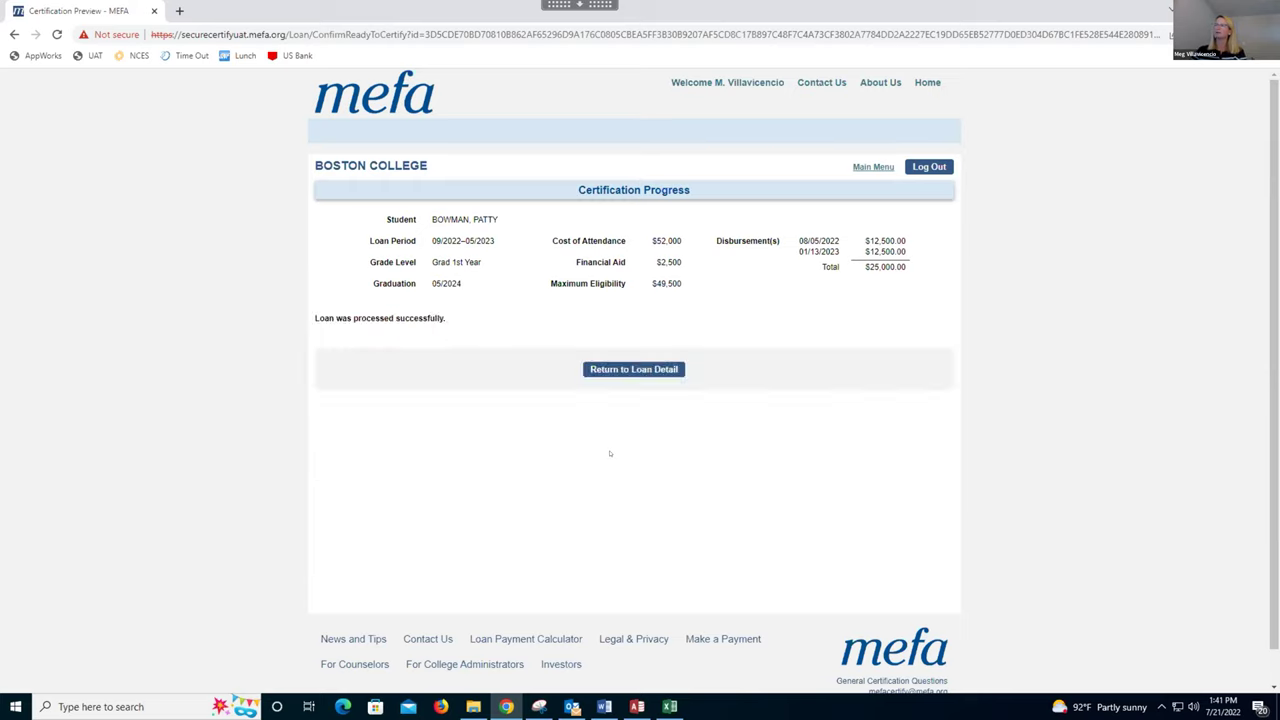
left_click(624, 370)
scroll(624, 370, "down", 1)
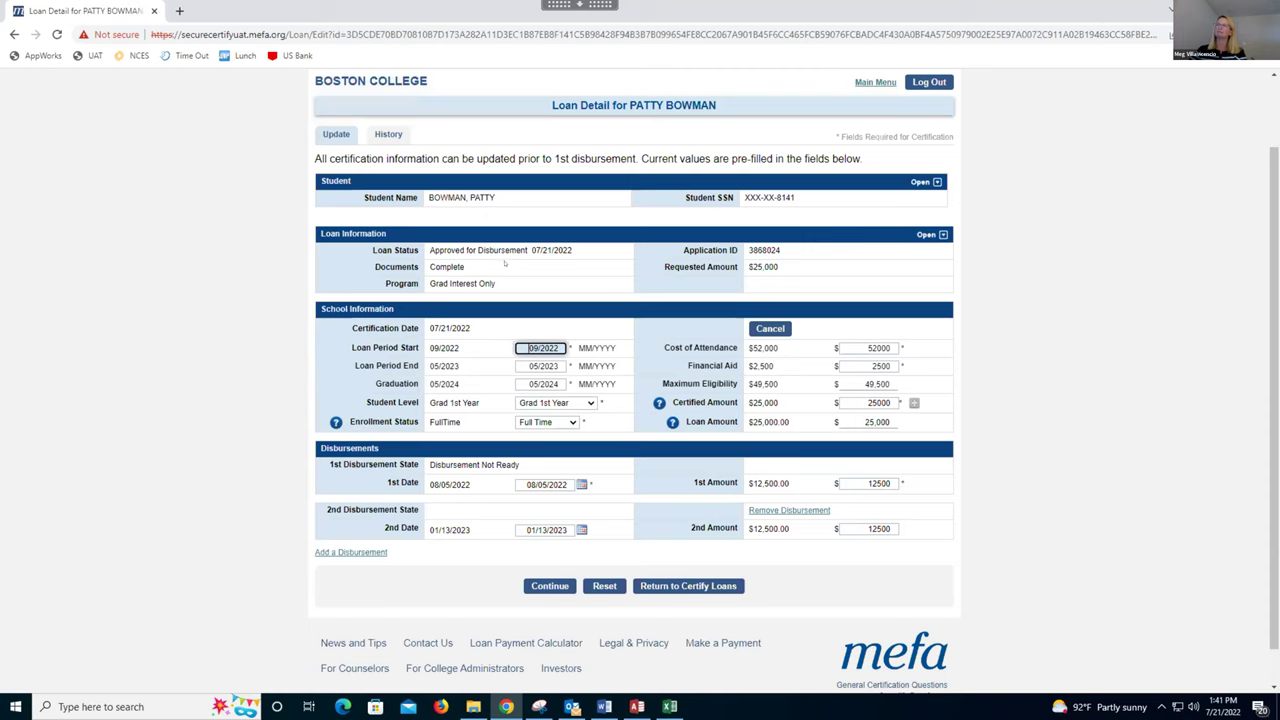
left_click(876, 82)
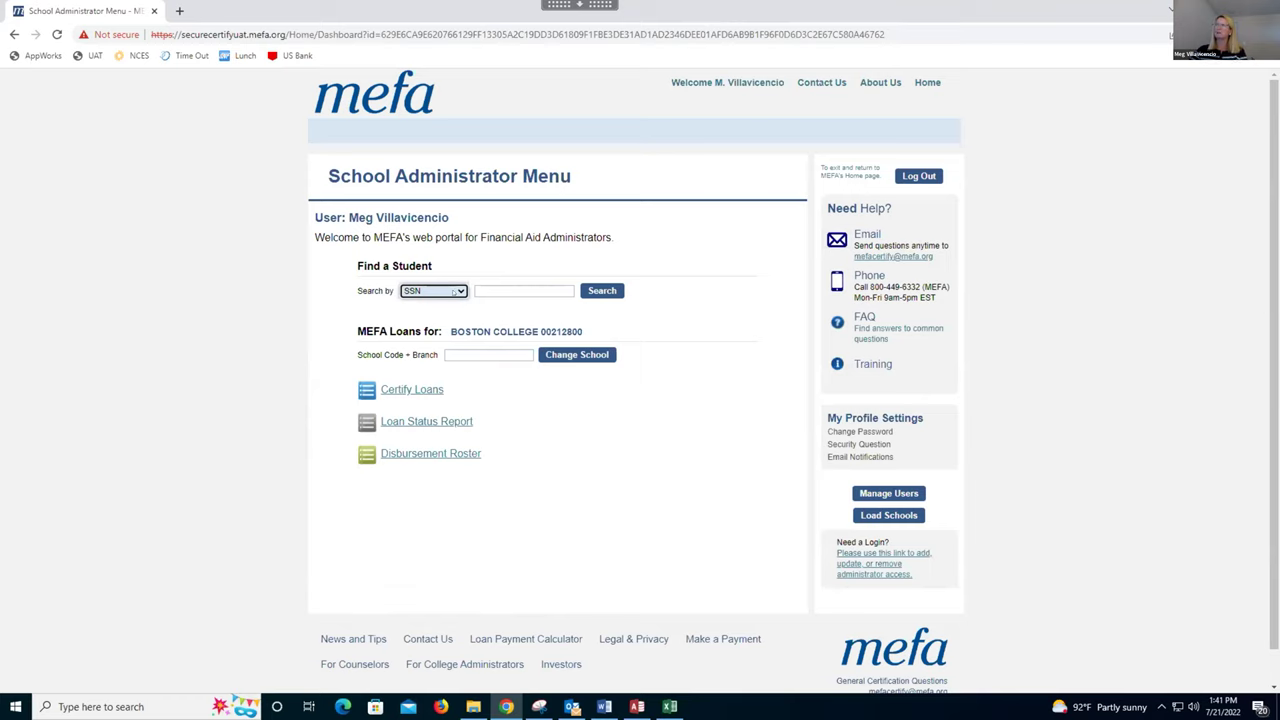
- Search for the loan by its application ID
left_click(440, 291)
left_click(450, 312)
left_click(477, 288)
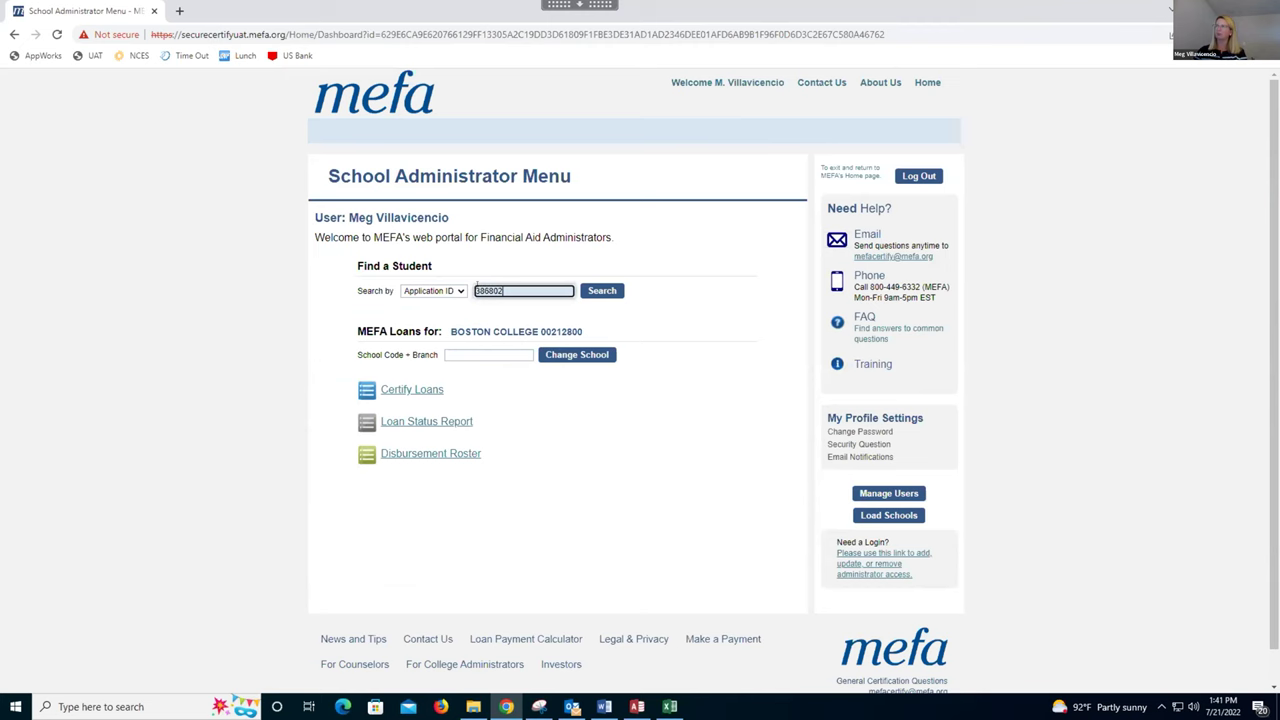
key("Return")
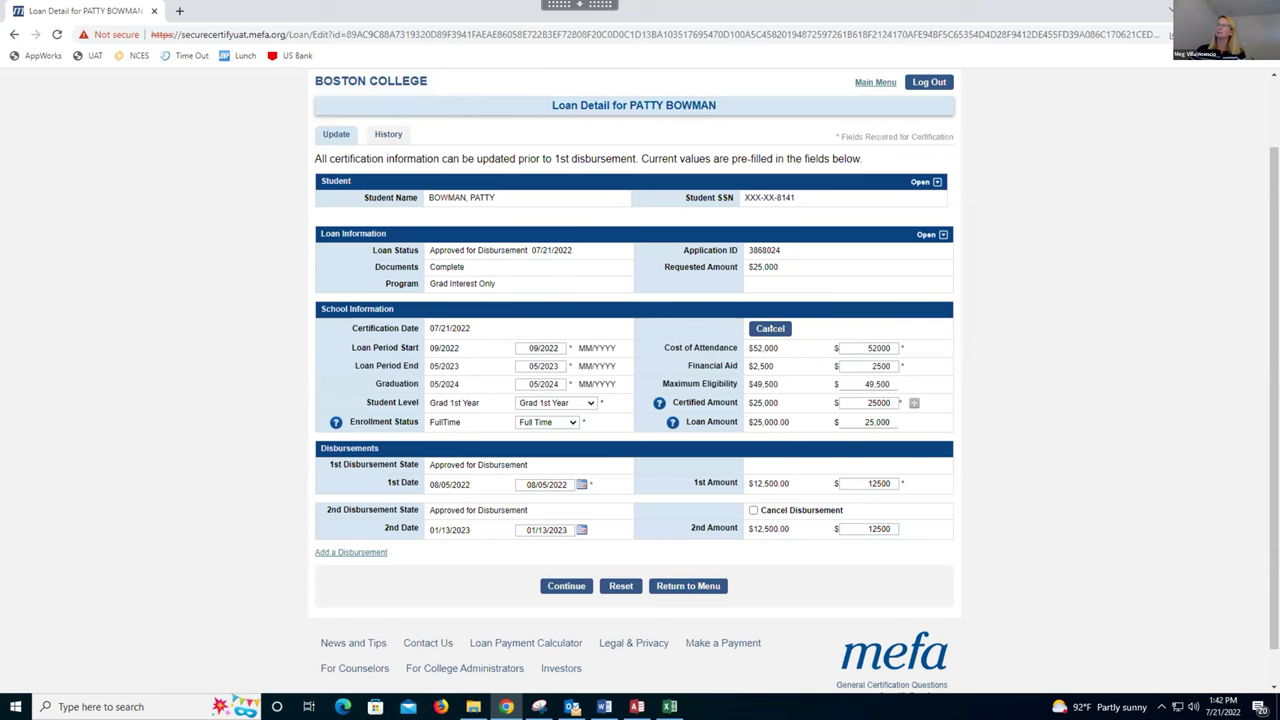
- Cancel the loan so its status reads Loan Terminated by School
left_click(770, 328)
left_click(604, 417)
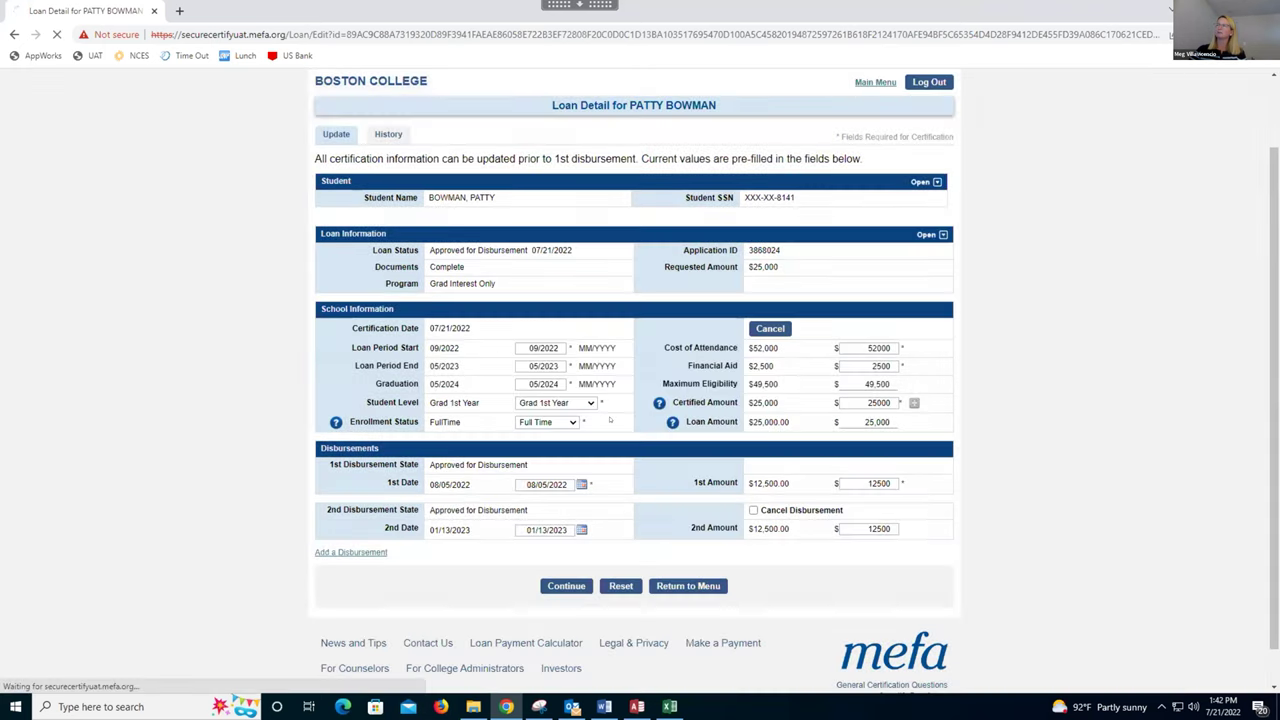
left_click_drag(428, 341, 599, 345)
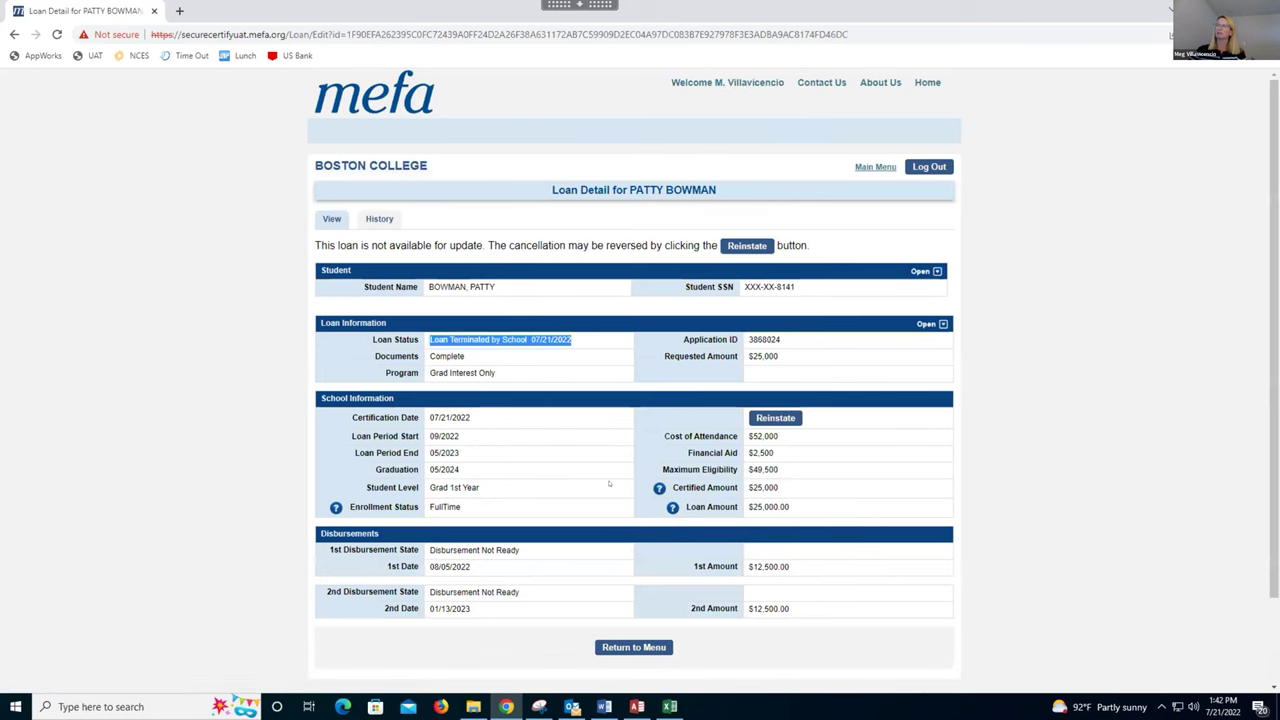
- From the Main Menu, look up the terminated loan by its application ID
left_click(877, 167)
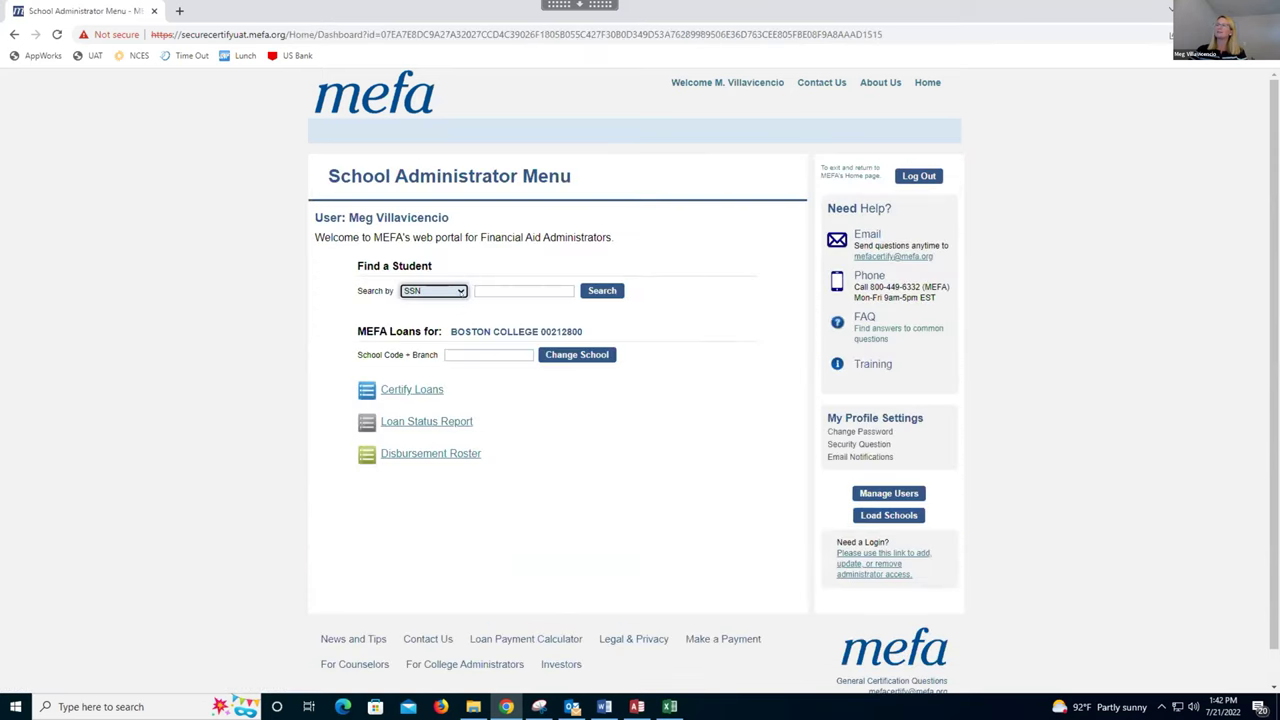
left_click(497, 290)
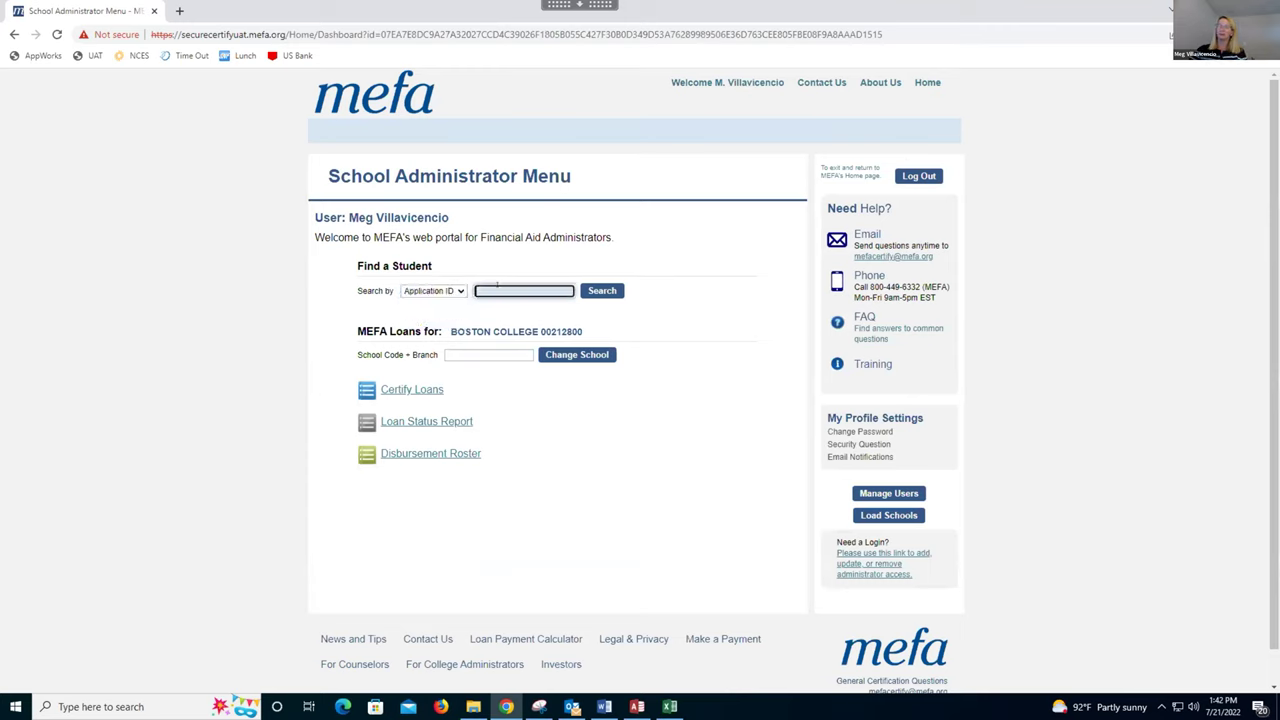
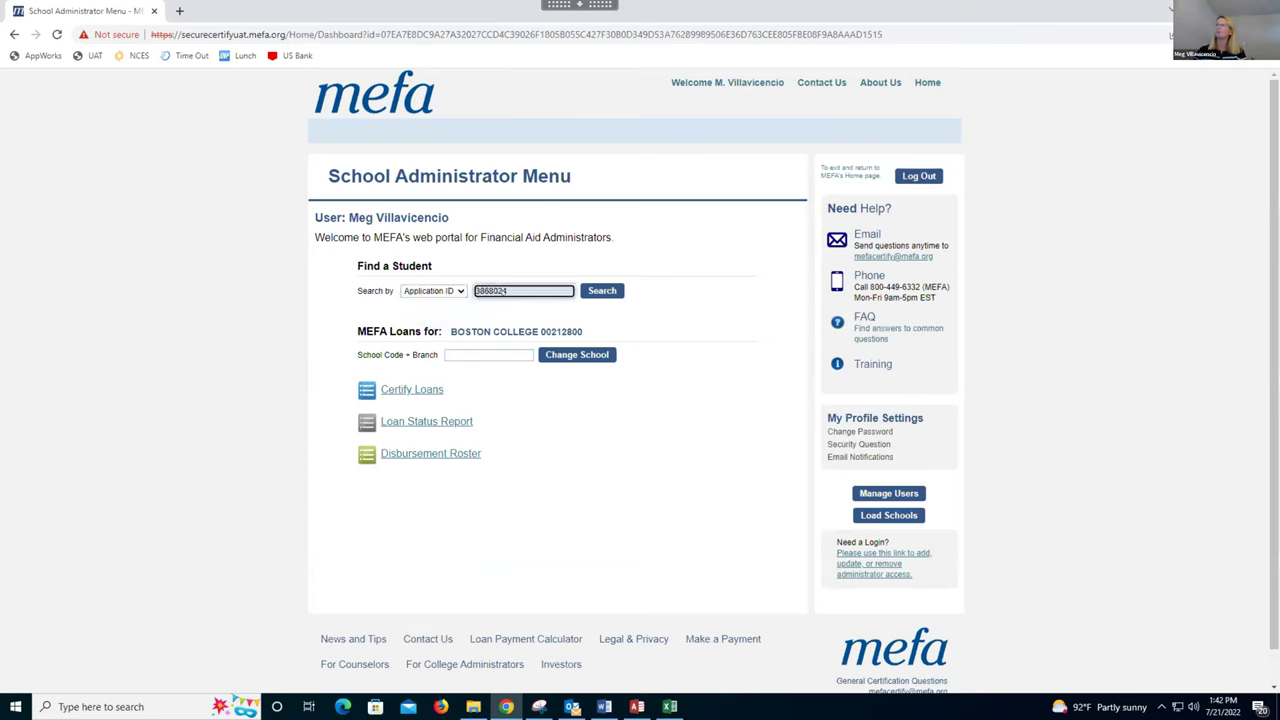
key("Return")
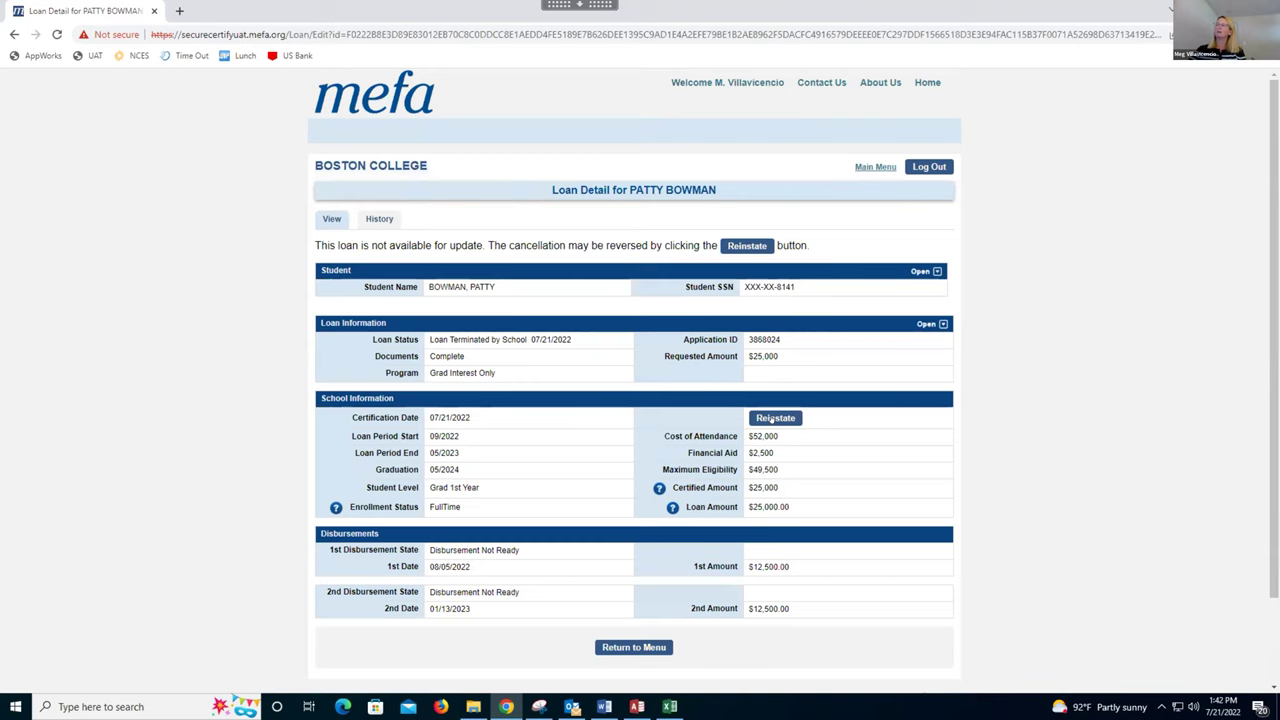
- Reinstate and resubmit the loan as Approved for Disbursement, then return to the Main Menu
left_click(774, 419)
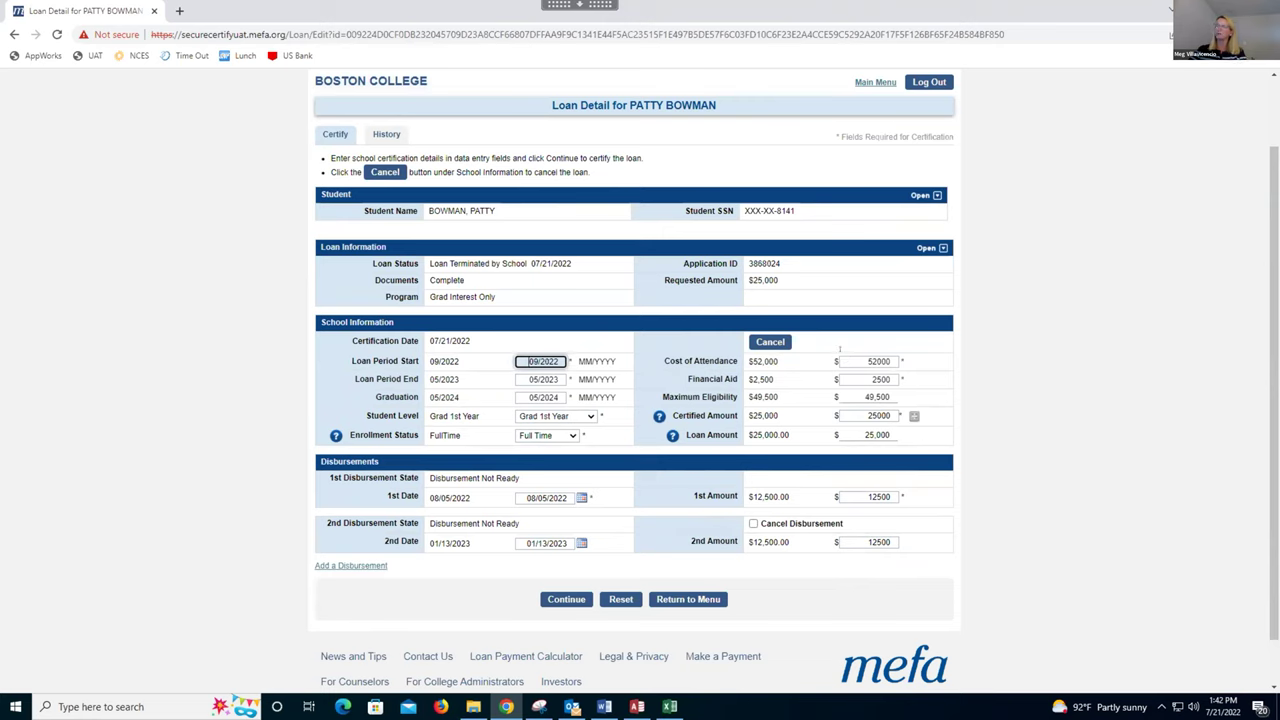
left_click(567, 600)
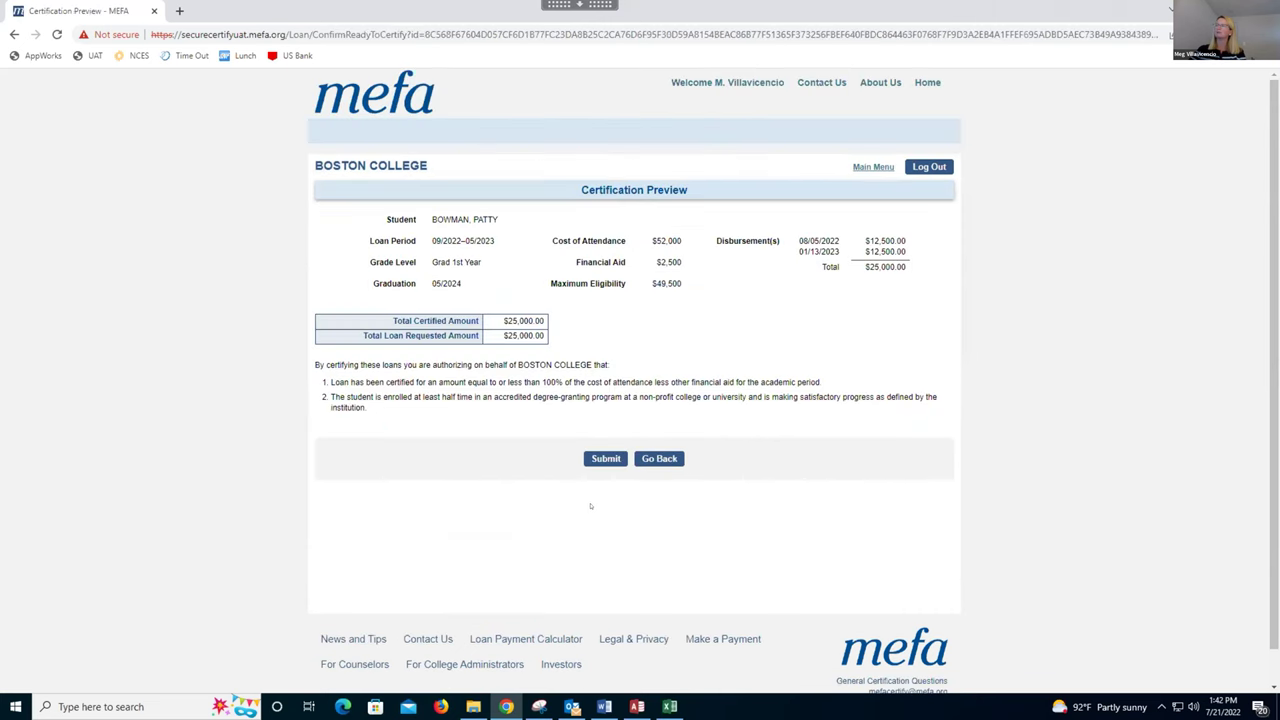
left_click(605, 458)
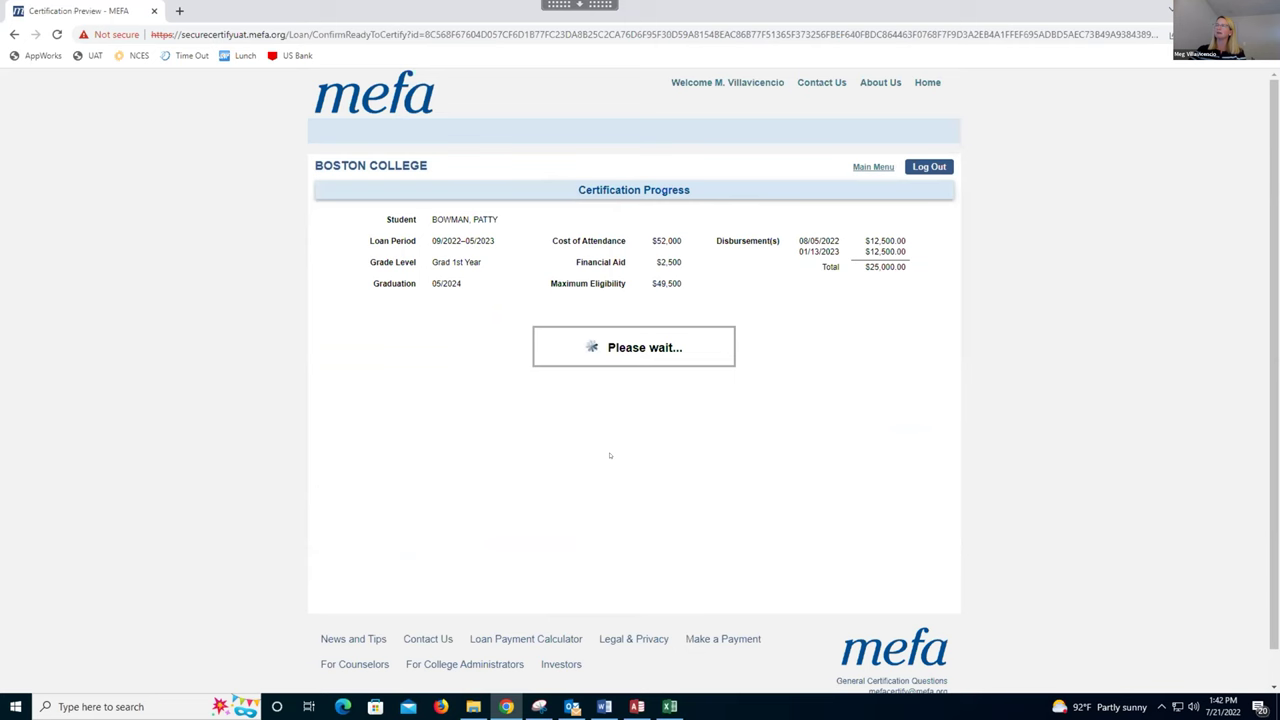
left_click(612, 369)
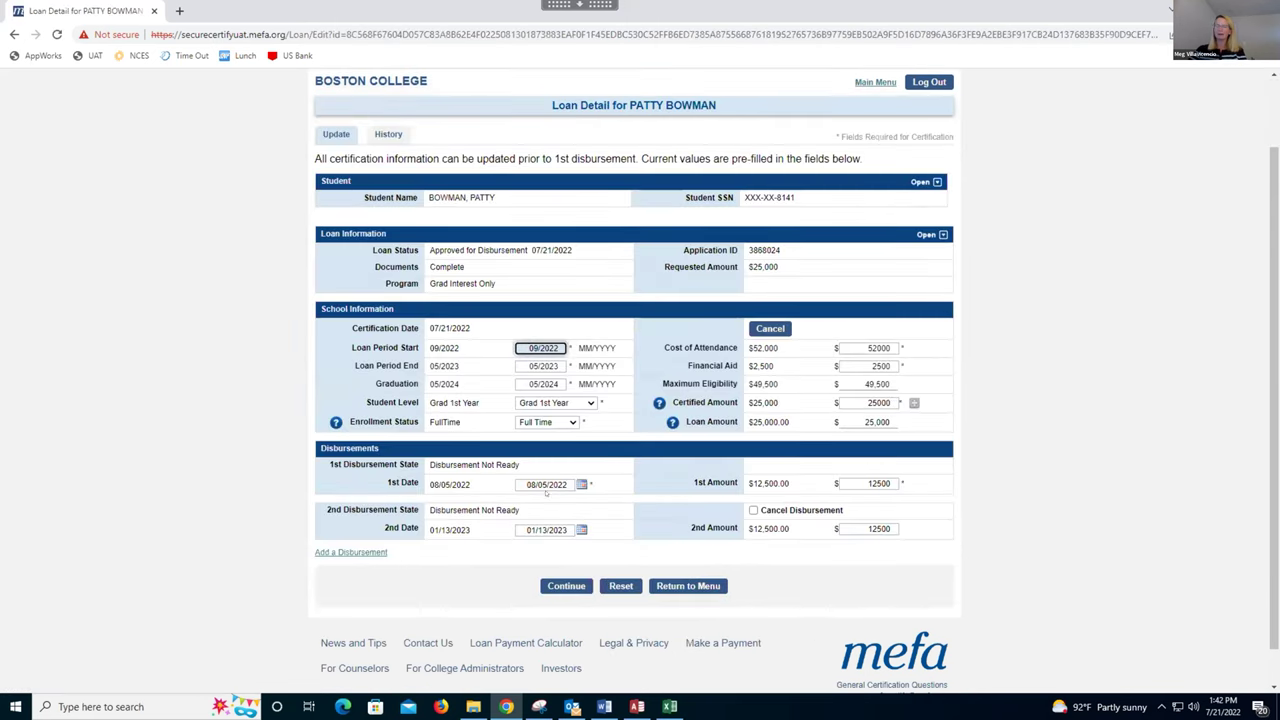
scroll(803, 243, "up", 1)
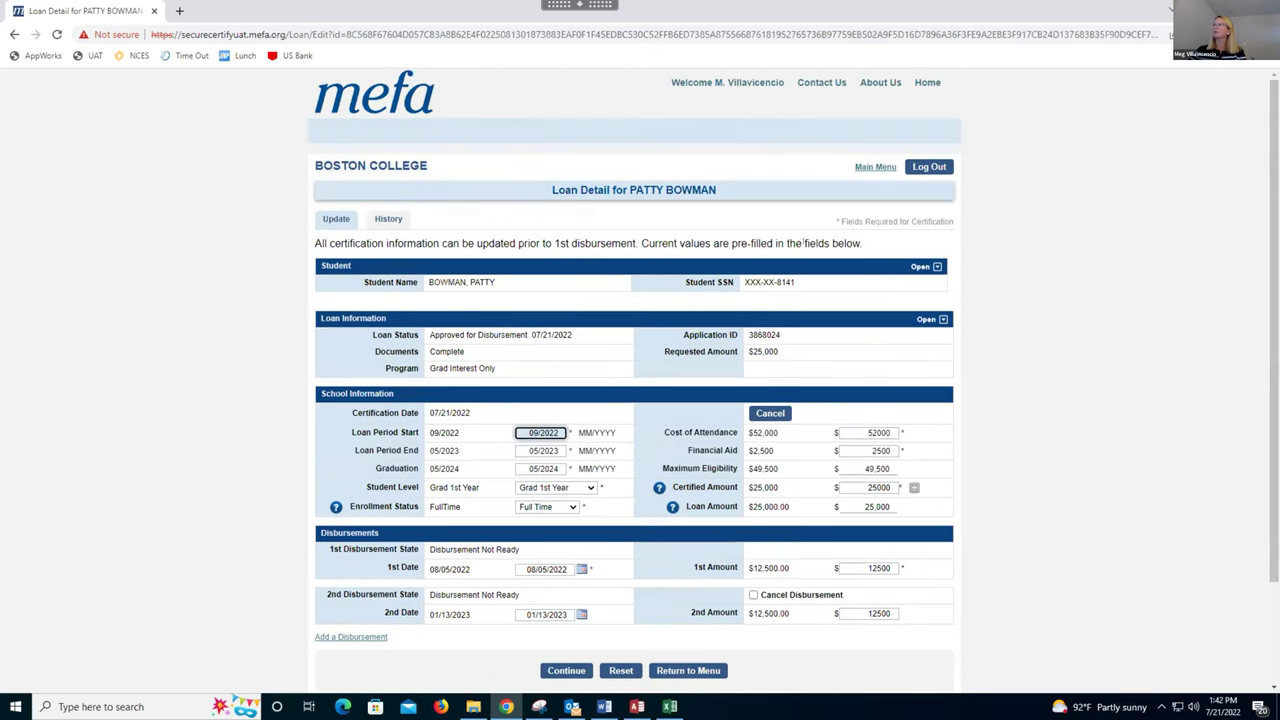
left_click(870, 166)
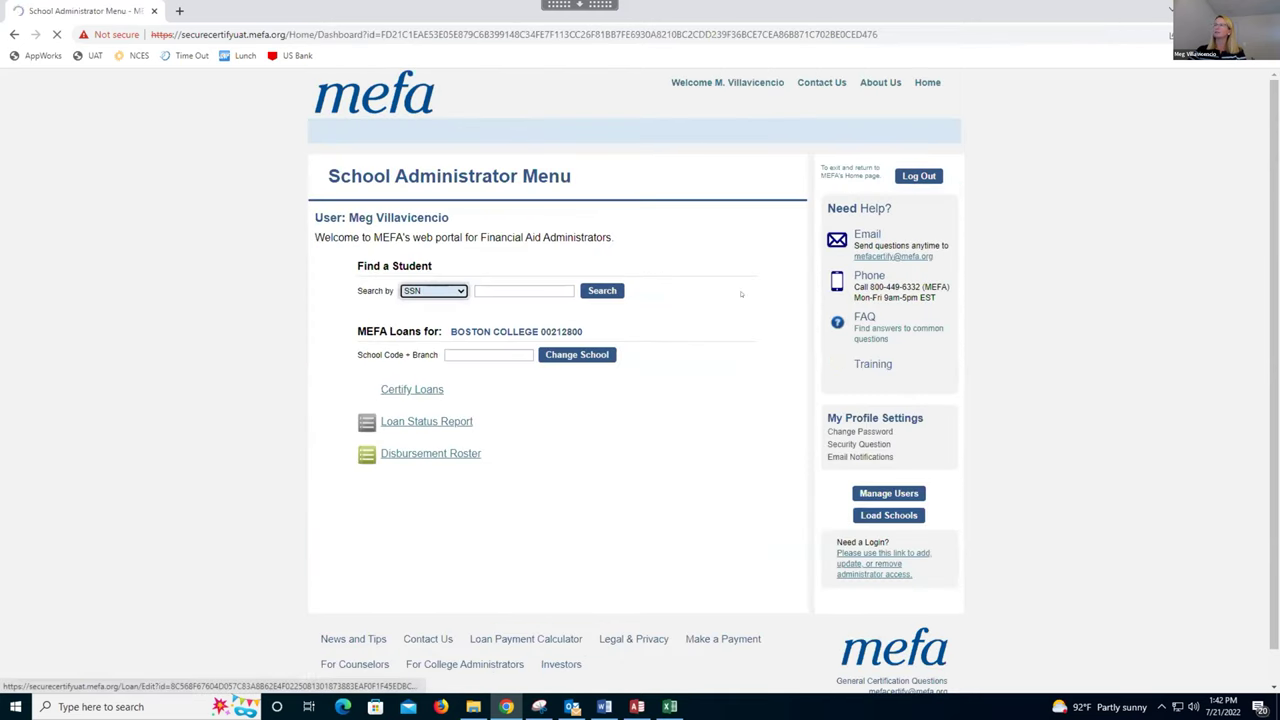